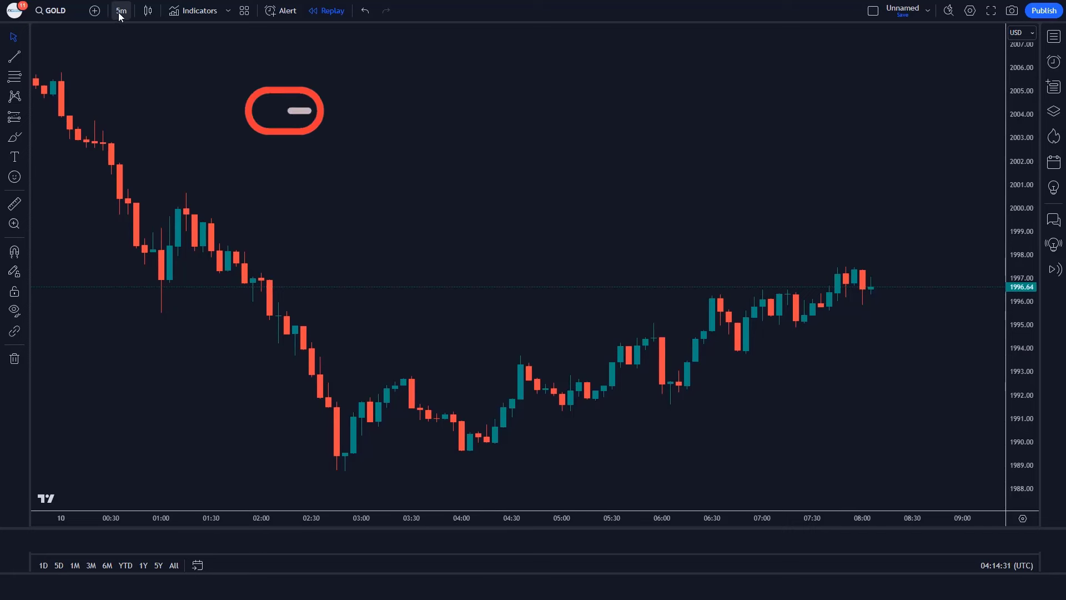
# Star the 5-minute and 15-minute timeframes as favourites
pyautogui.click(120, 11)
pyautogui.click(211, 103)
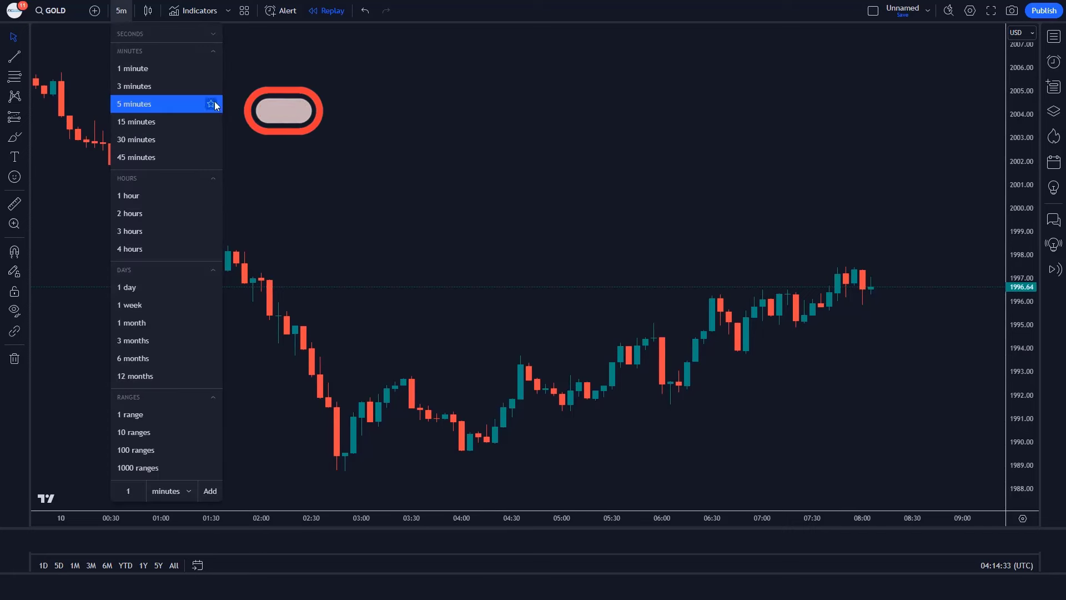
pyautogui.click(211, 122)
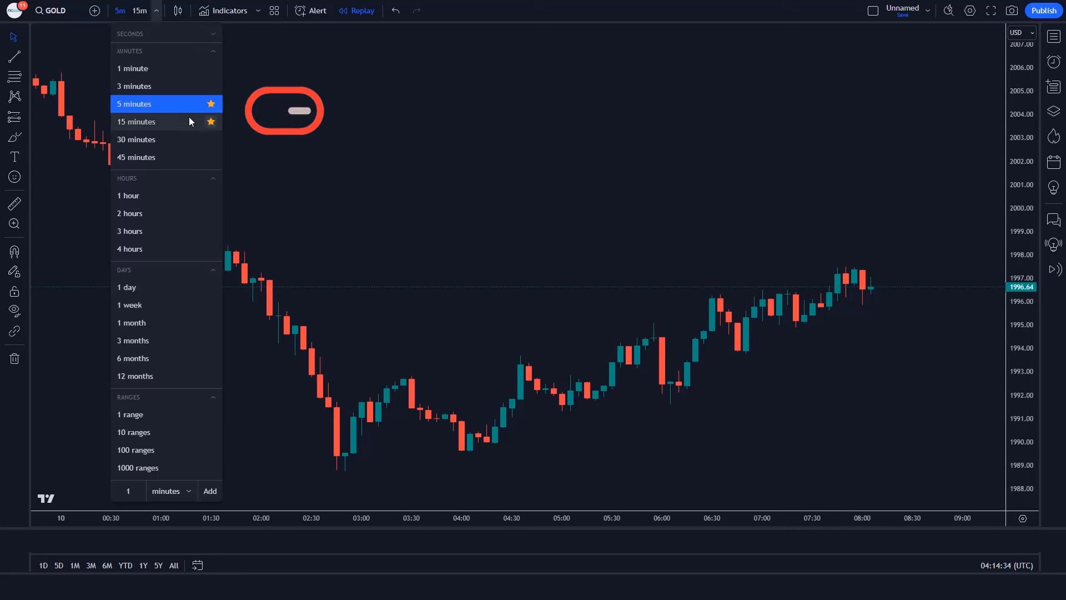
pyautogui.click(269, 111)
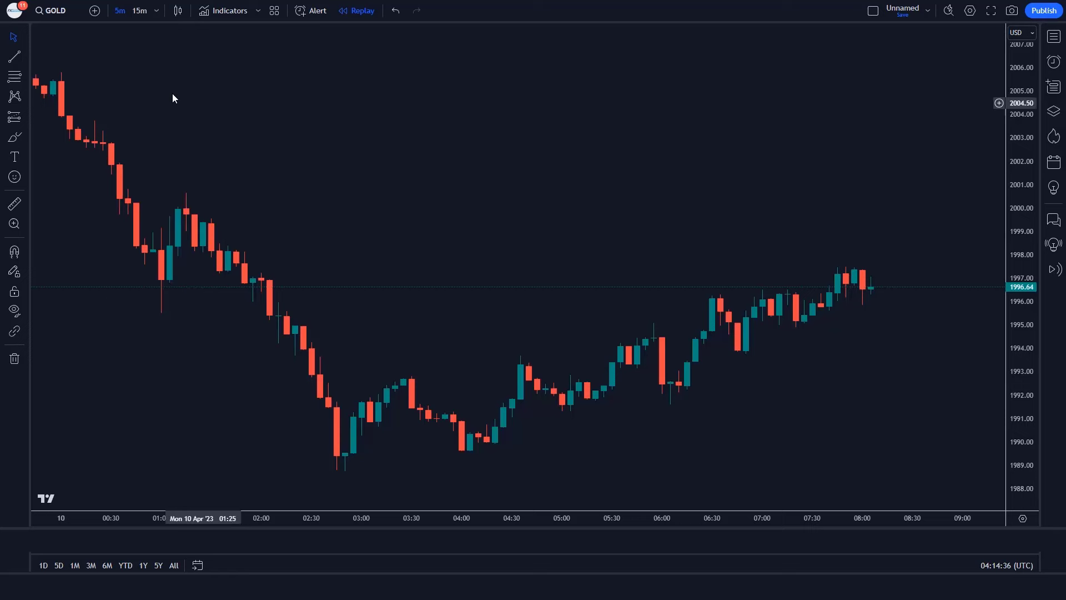
# Add the RSI Over EMA Trend Sniper indicator to the chart from an EMA Trend Sniper search
pyautogui.click(230, 10)
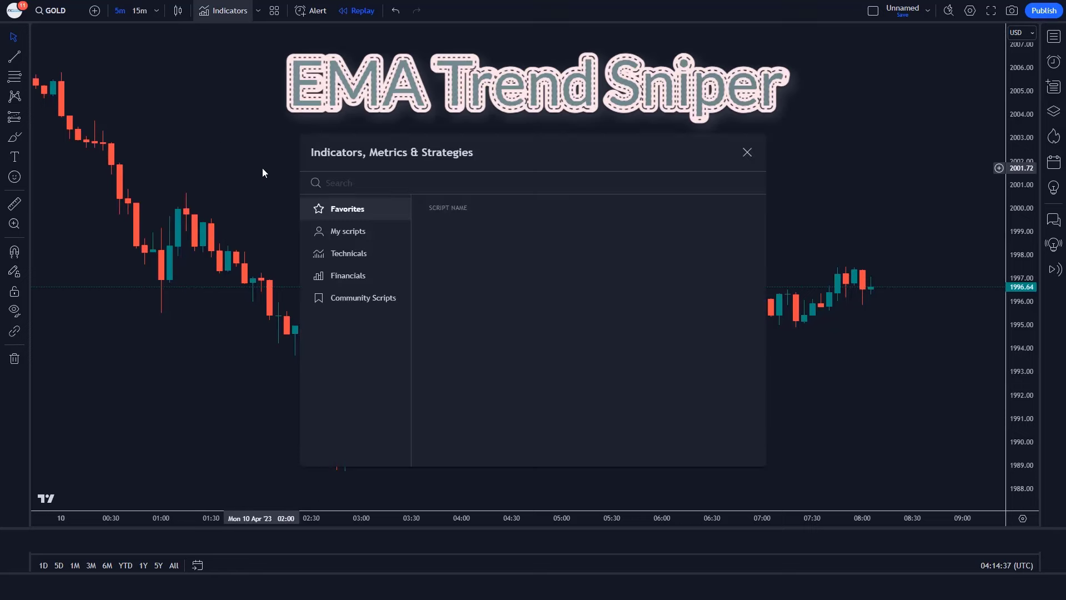
pyautogui.write('EMA Trend Sniper')
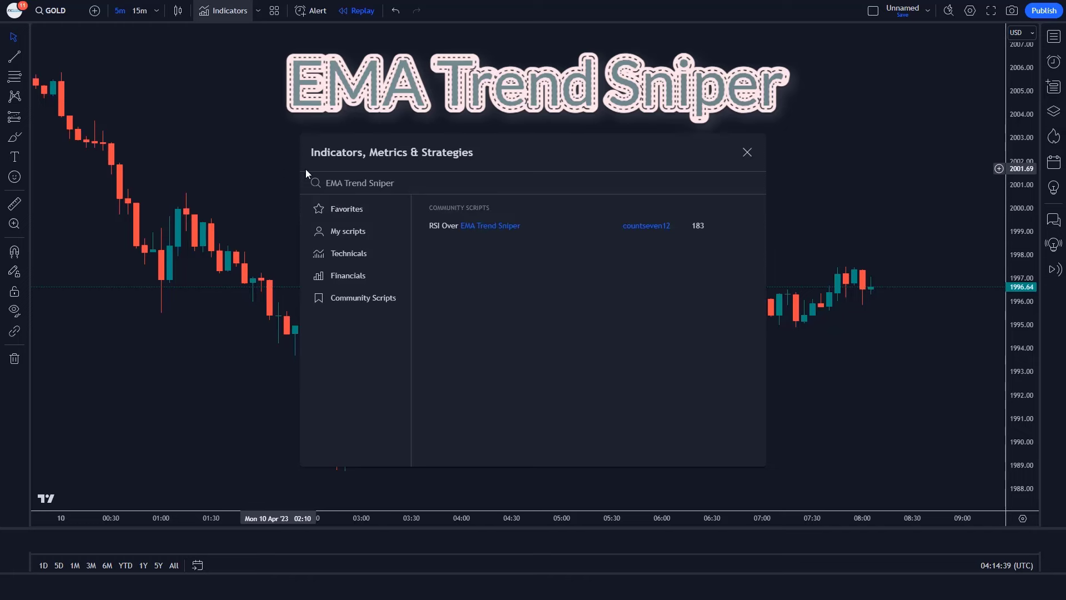
pyautogui.click(495, 228)
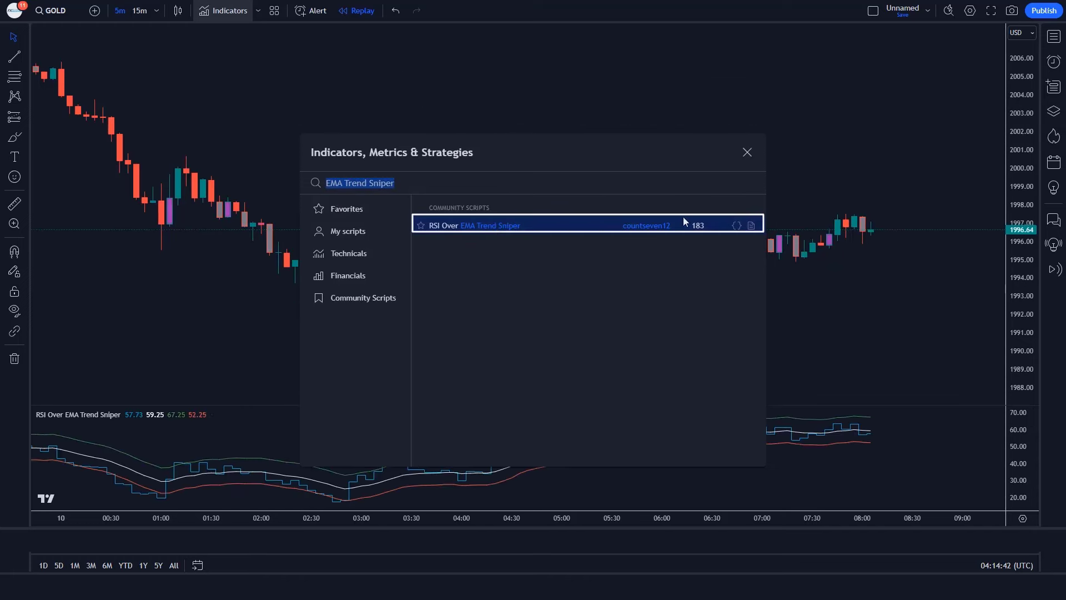
pyautogui.click(748, 152)
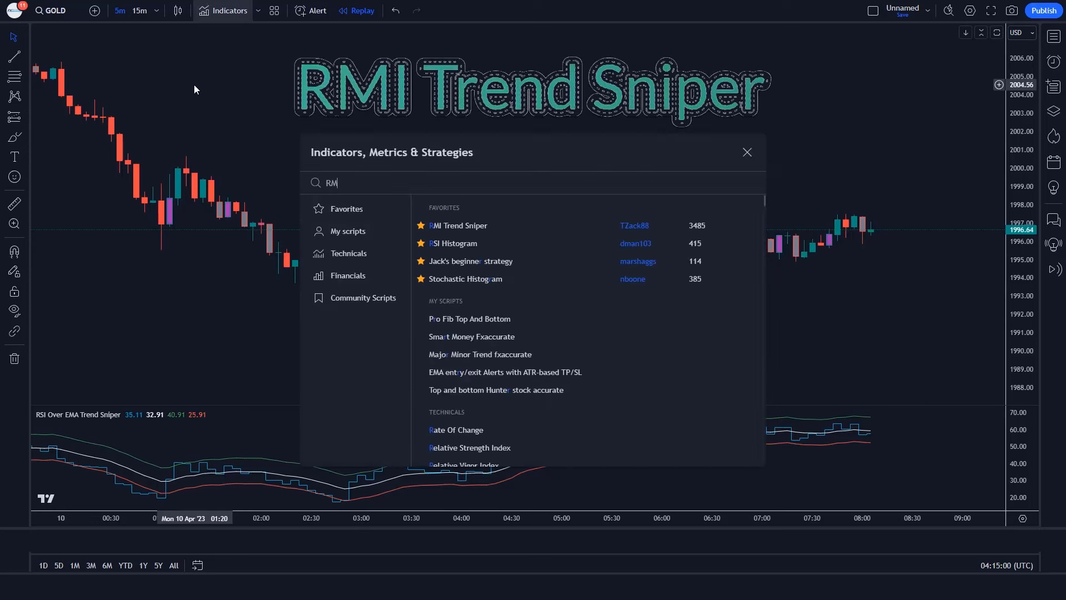
# Search 'TREND SNIPER' and add the RMI Trend Sniper community script to the chart
pyautogui.write('TREND SNI')
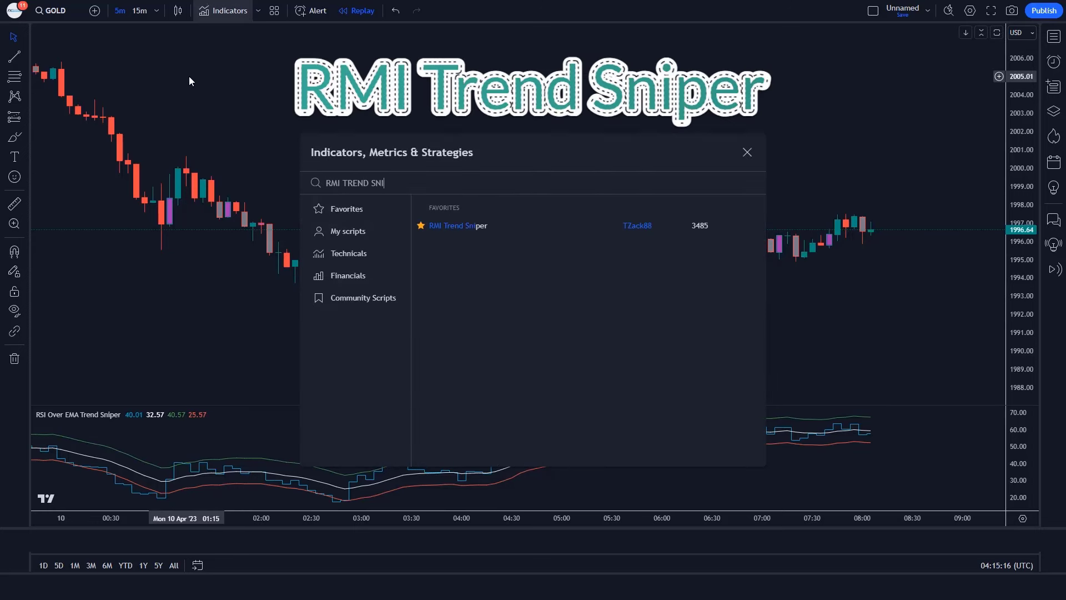
pyautogui.write('PER')
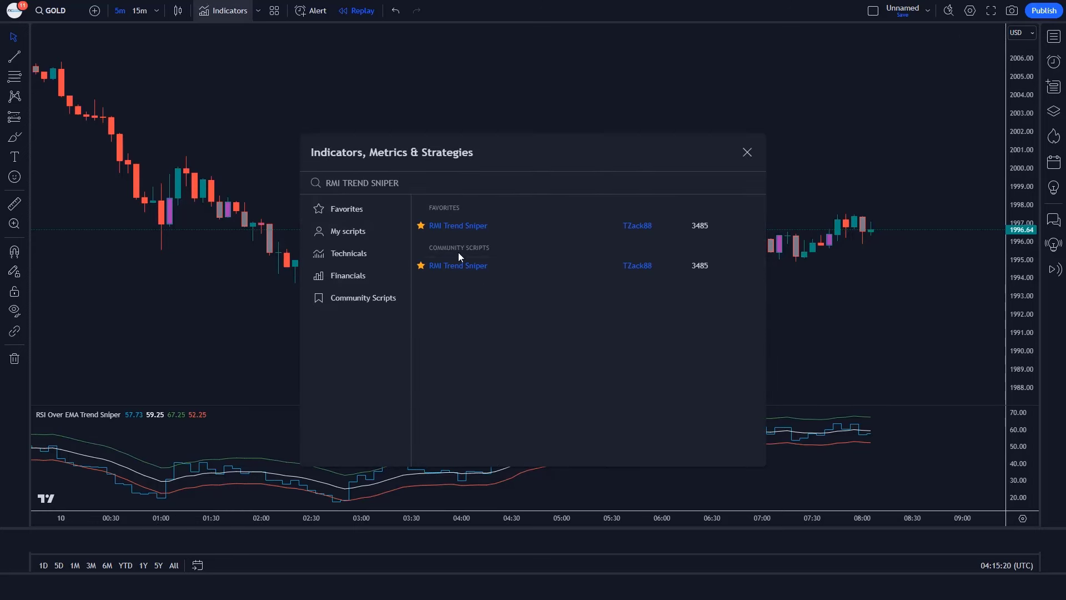
pyautogui.click(465, 265)
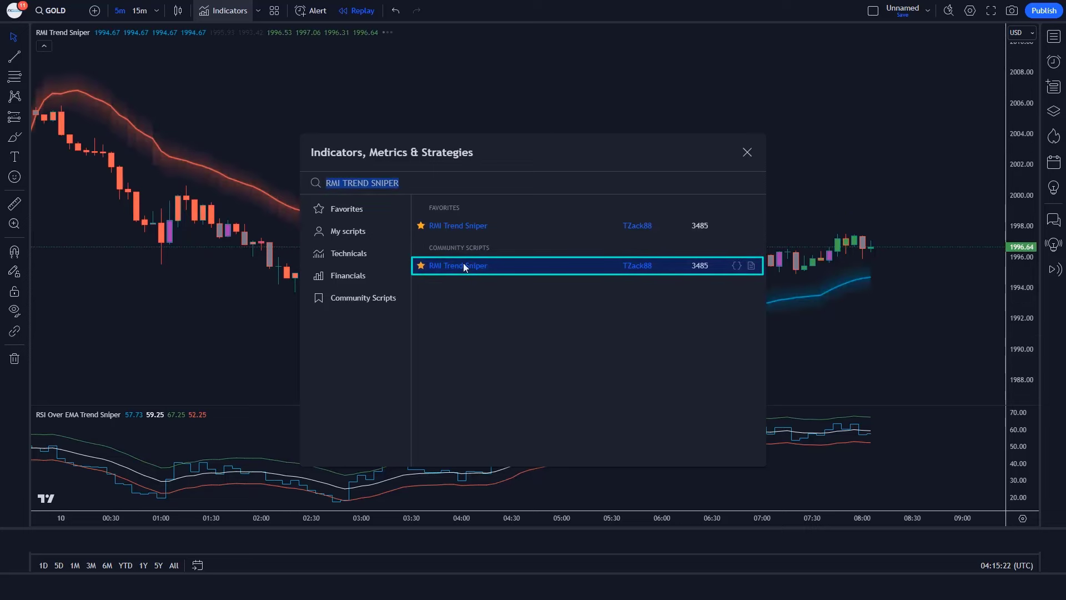
pyautogui.click(748, 153)
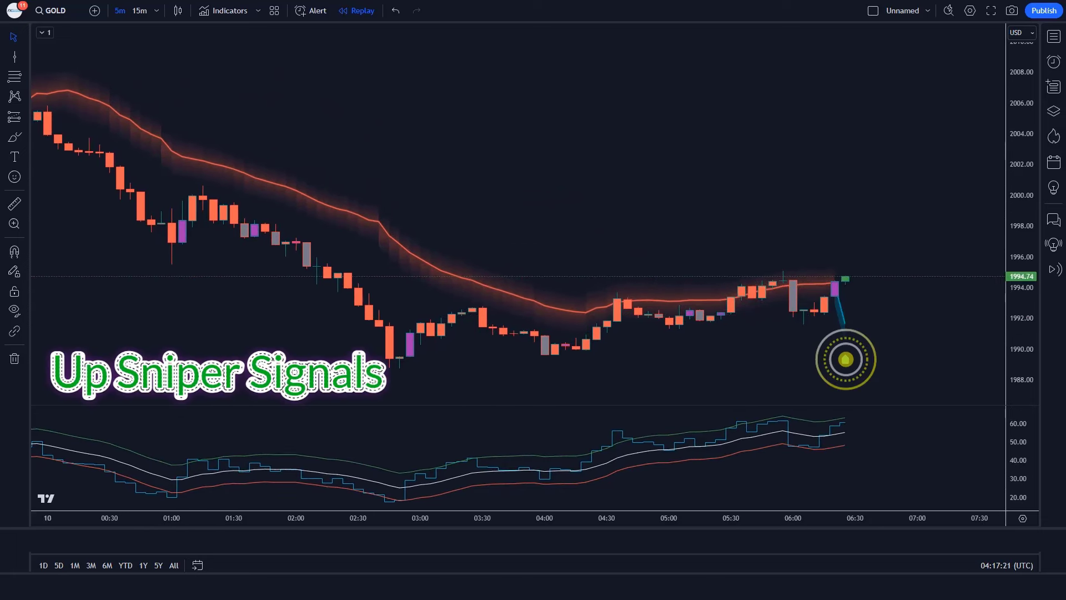
# Place a long position at 1994.74, nudge the stop up and raise the target to 2000.05
pyautogui.click(845, 276)
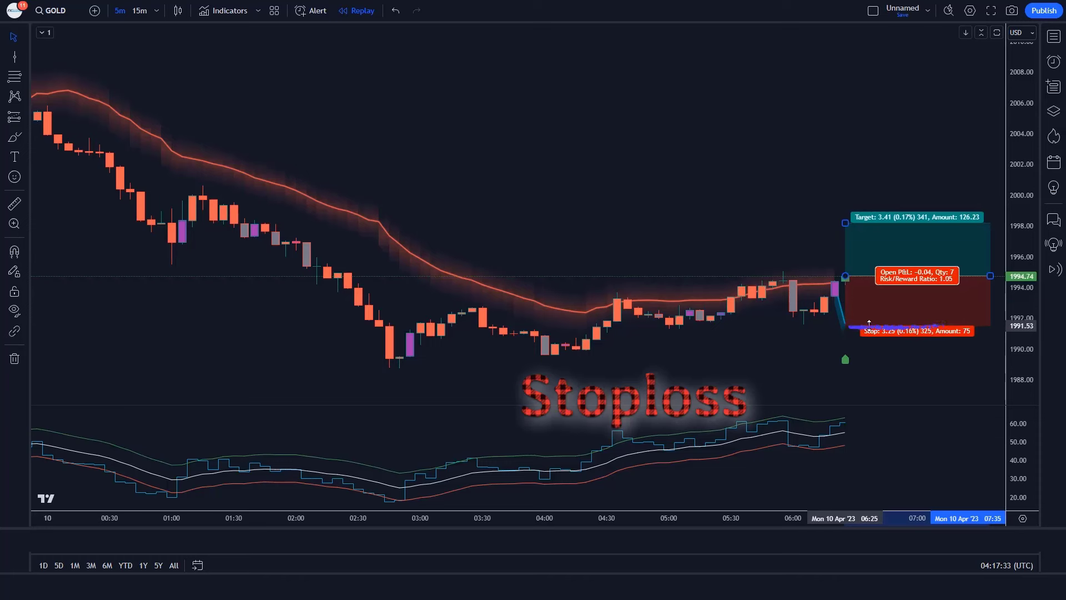
pyautogui.moveTo(870, 323); pyautogui.dragTo(869, 324)
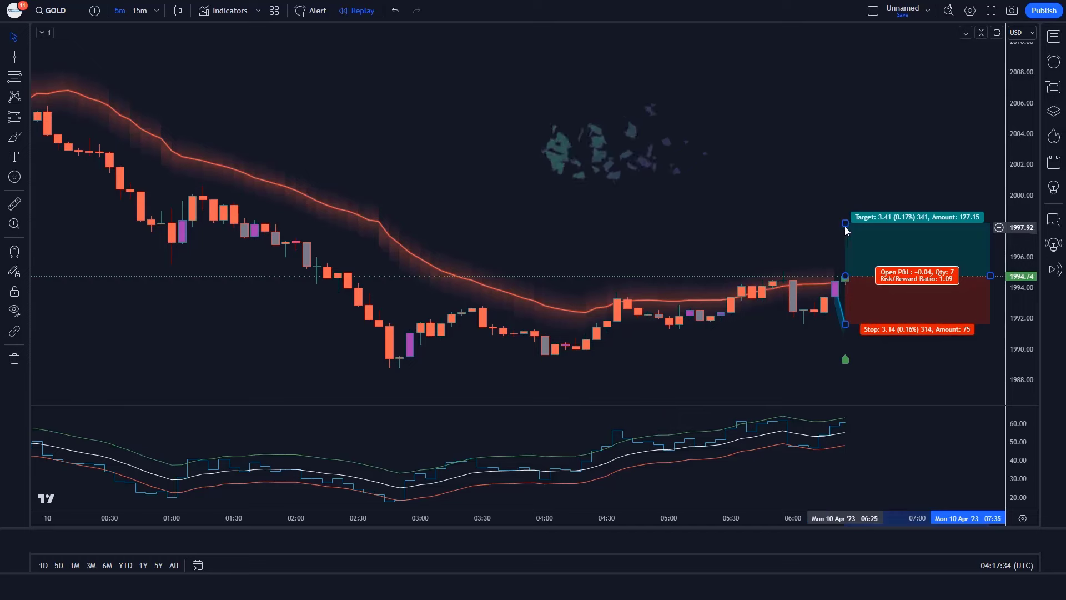
pyautogui.moveTo(847, 222); pyautogui.dragTo(848, 194)
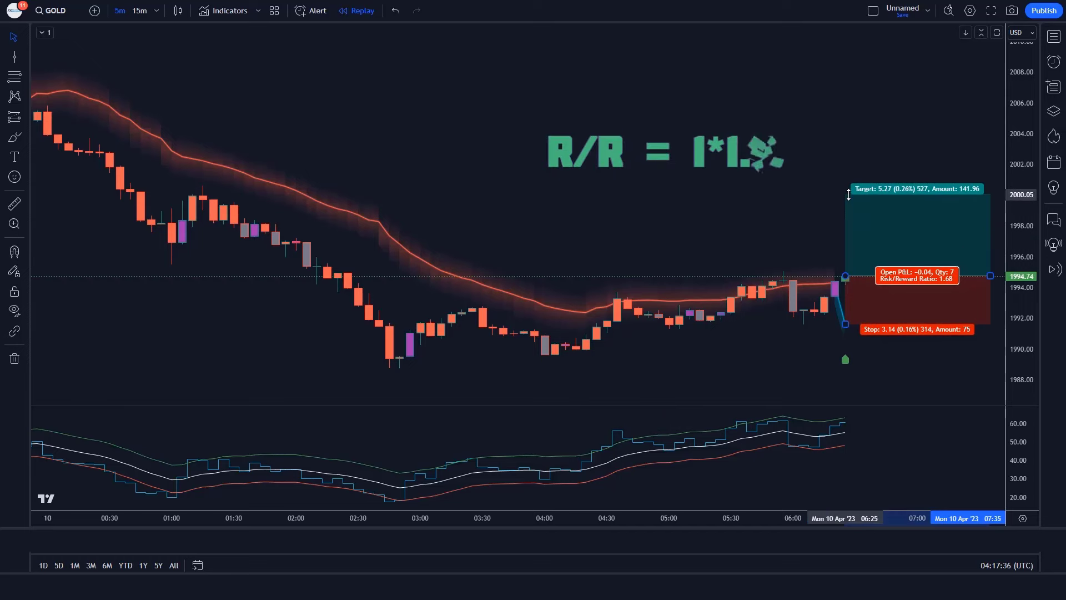
pyautogui.click(755, 189)
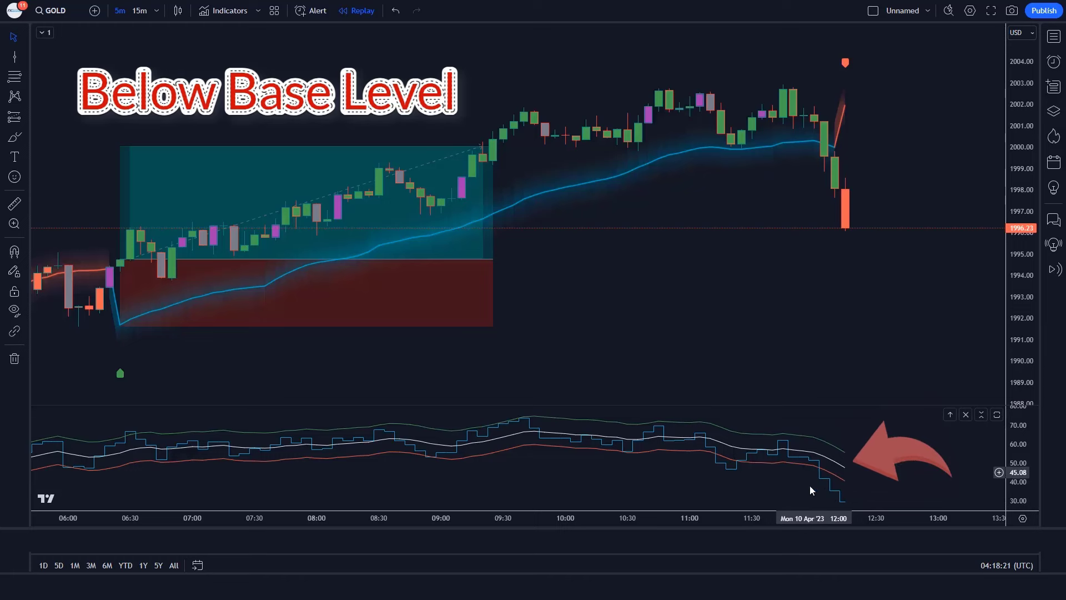
# Place a short position on the latest candle, stop above the spike, target near 1987.87
pyautogui.click(845, 227)
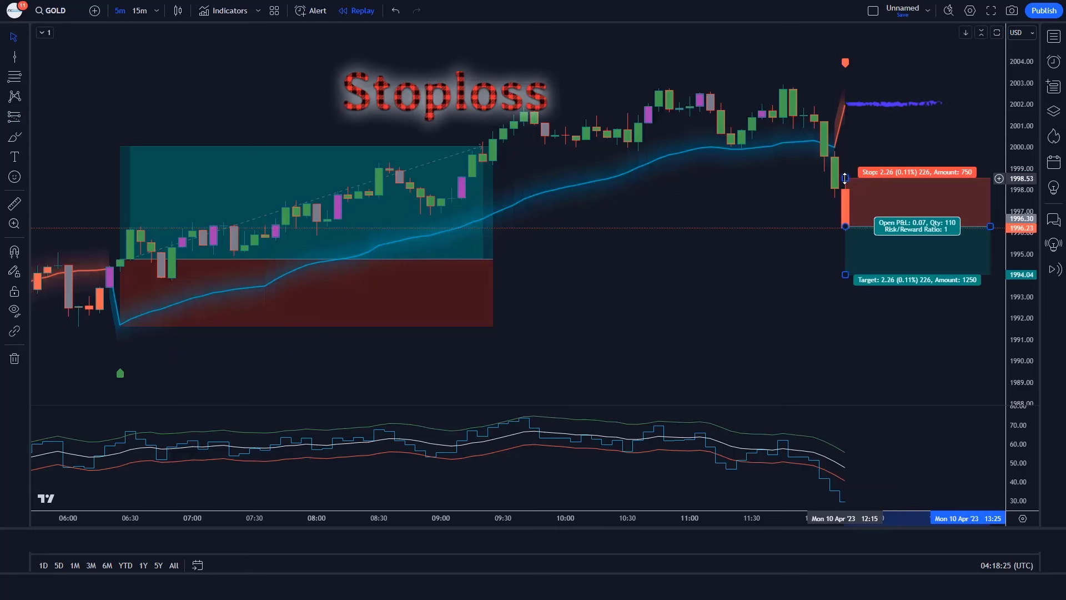
pyautogui.moveTo(846, 179); pyautogui.dragTo(867, 116)
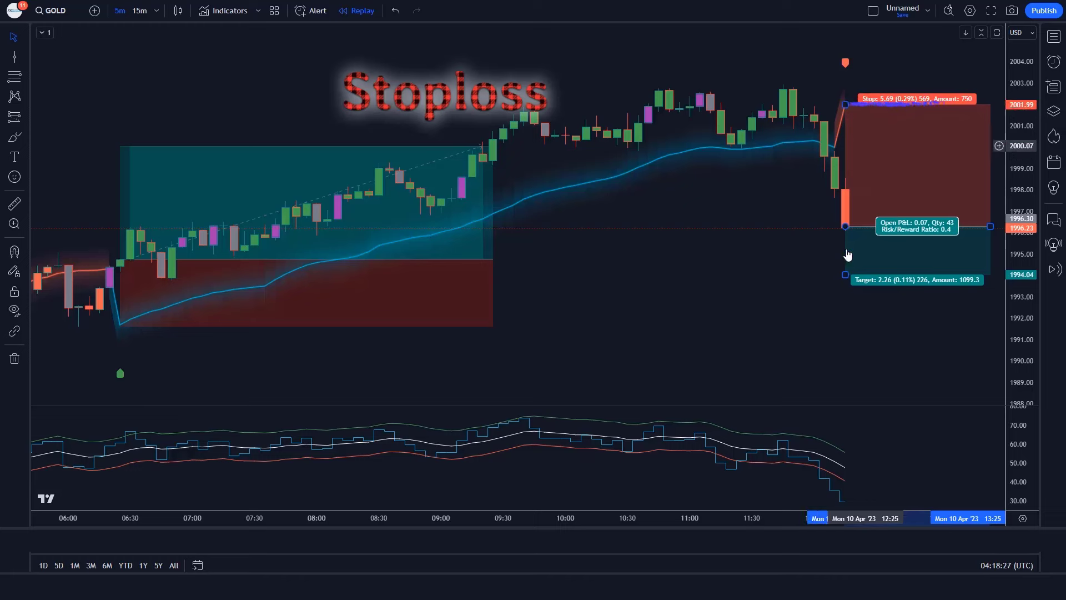
pyautogui.moveTo(845, 275); pyautogui.dragTo(838, 404)
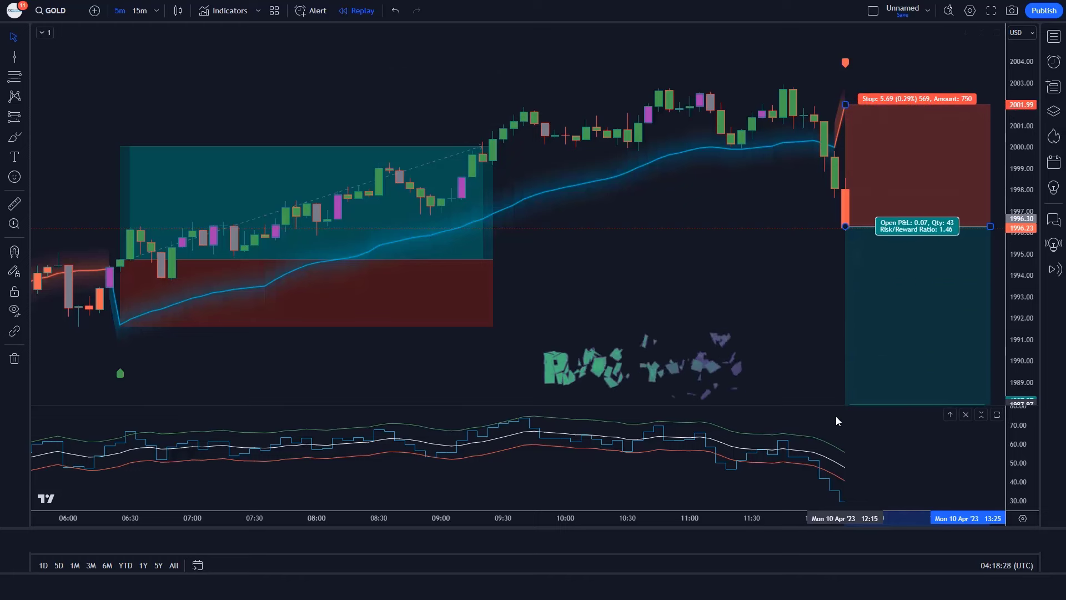
pyautogui.click(728, 338)
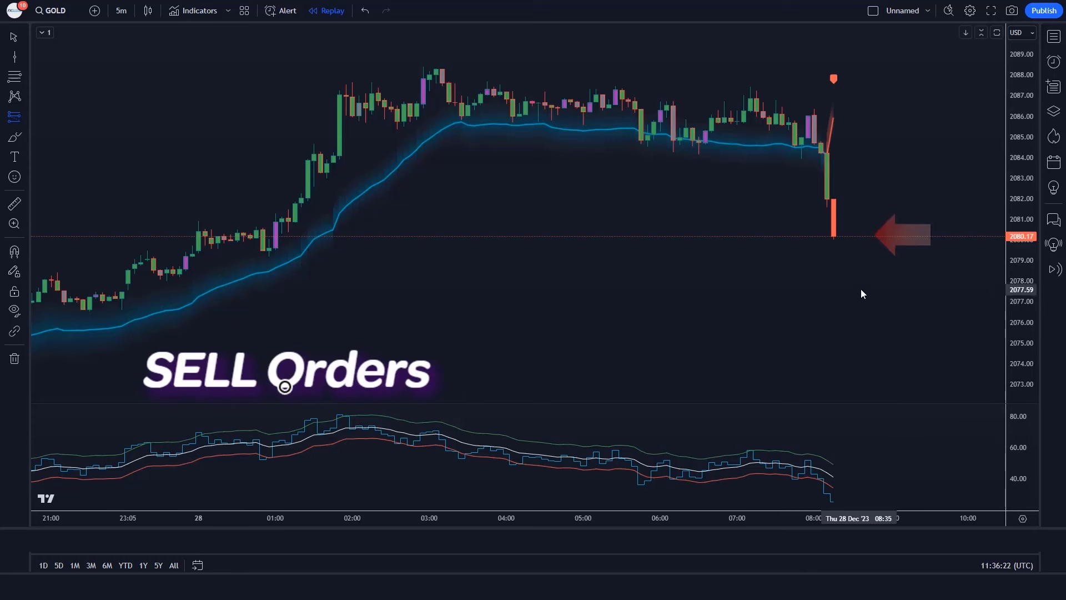
# Place a short at 2080.23 with stop 2085.92 and target 2071.39
pyautogui.click(833, 236)
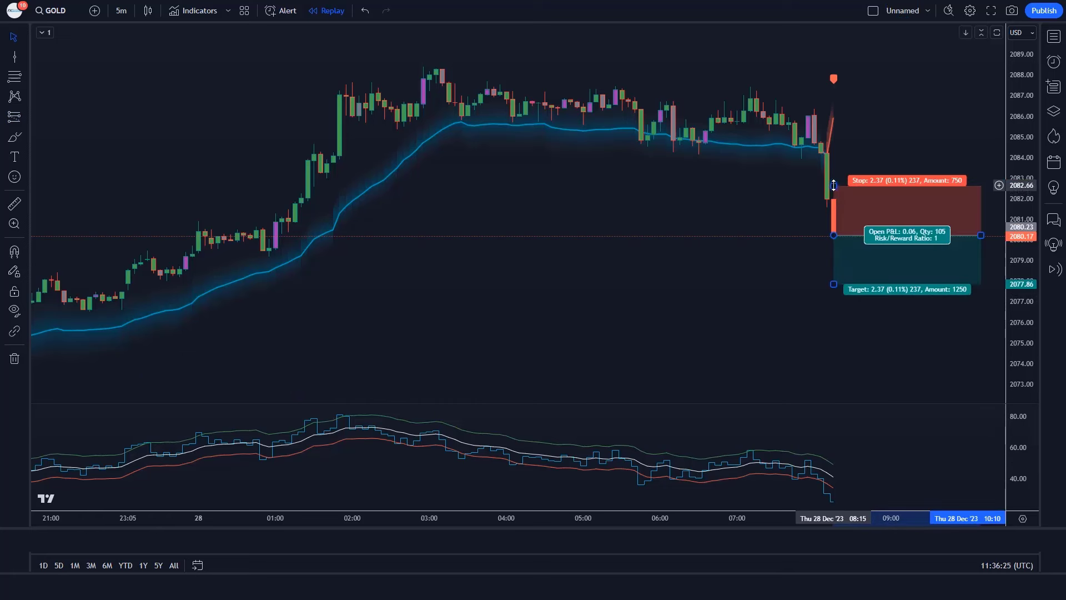
pyautogui.moveTo(853, 189); pyautogui.dragTo(852, 117)
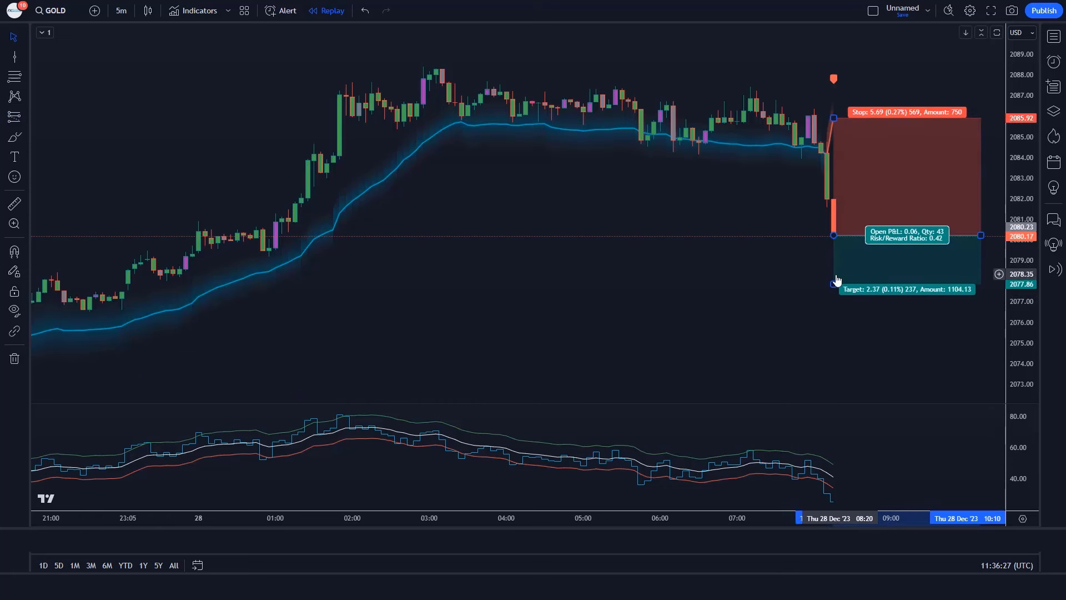
pyautogui.moveTo(835, 284); pyautogui.dragTo(821, 418)
pyautogui.click(827, 369)
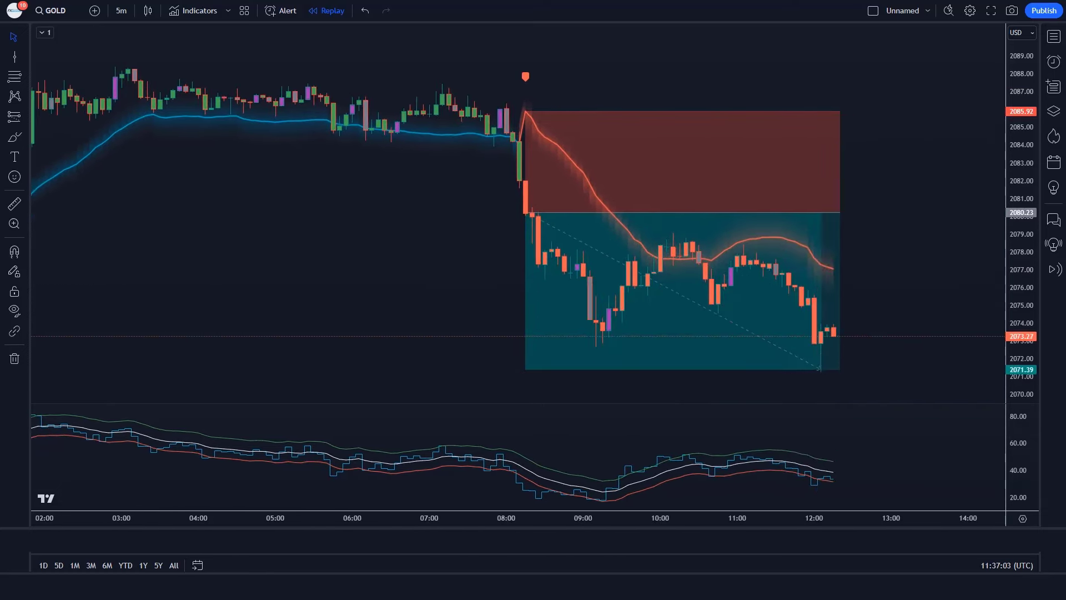
# Drag the short position box's right edge left to shorten its time span
pyautogui.moveTo(840, 212); pyautogui.dragTo(829, 213)
pyautogui.click(878, 217)
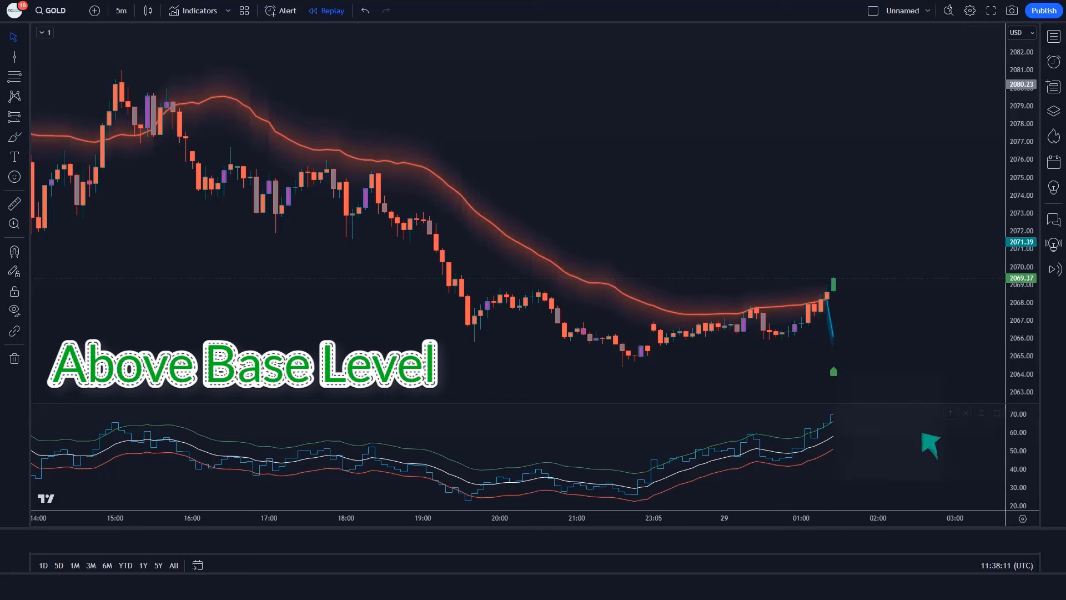
# Place a long on the latest candle with stop 2065.96 and target 2074.13, then review it
pyautogui.click(15, 116)
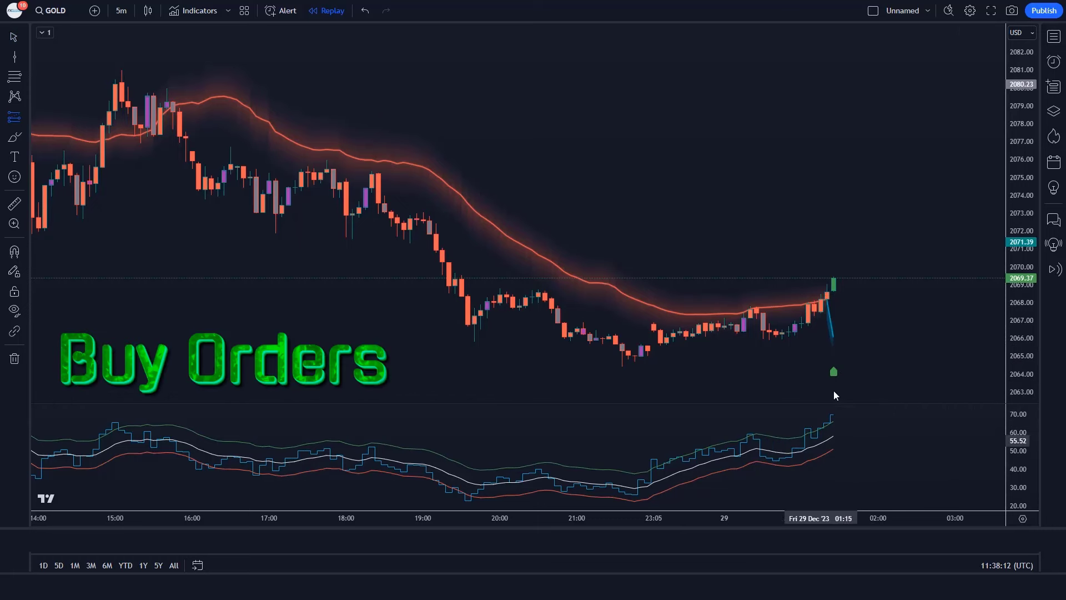
pyautogui.click(834, 278)
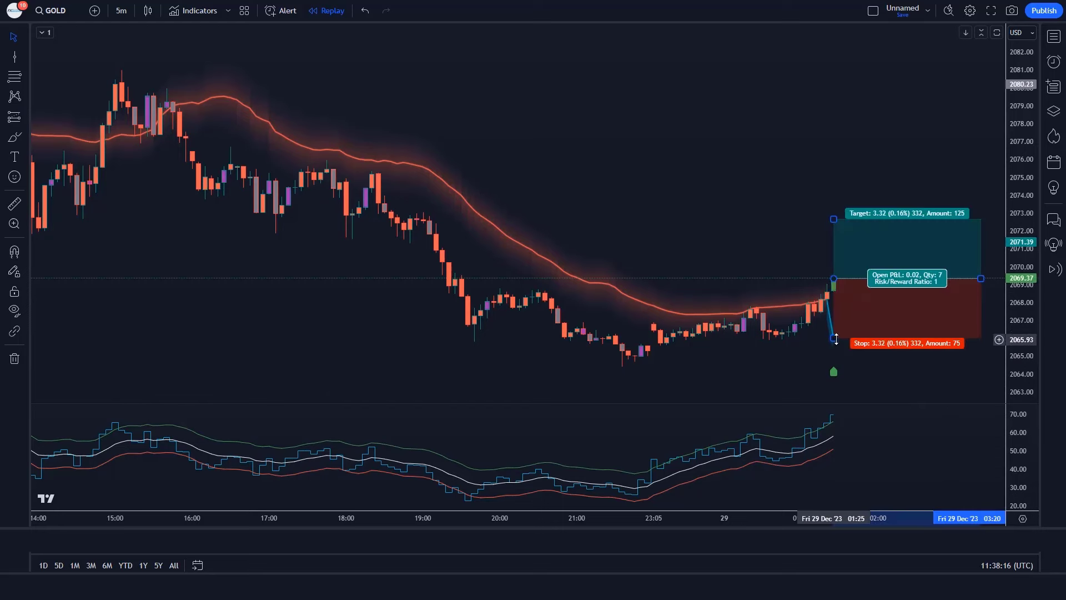
pyautogui.moveTo(857, 350); pyautogui.dragTo(860, 339)
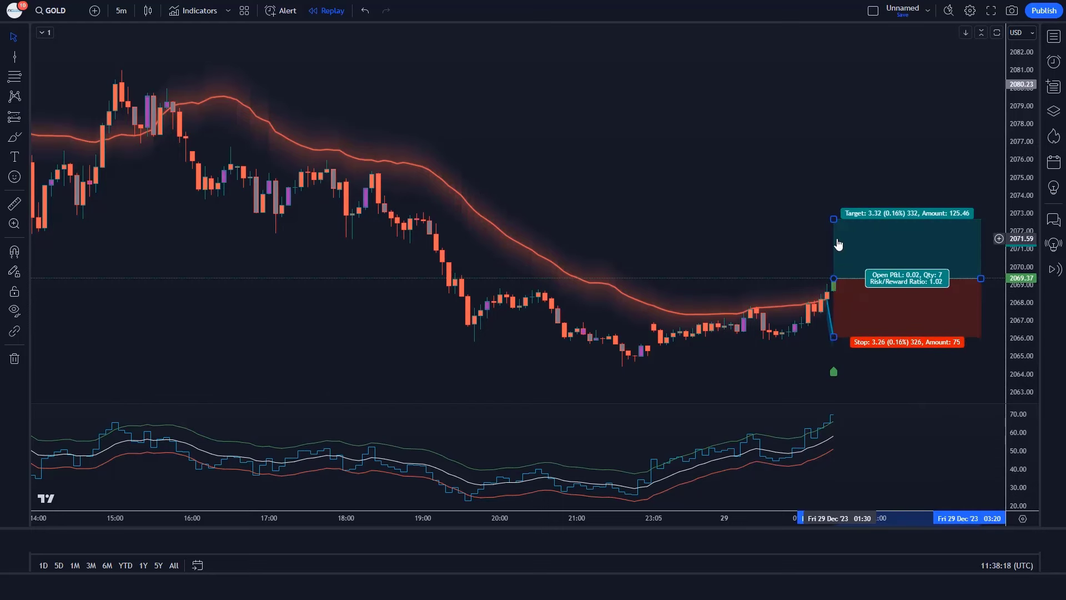
pyautogui.moveTo(834, 219); pyautogui.dragTo(832, 188)
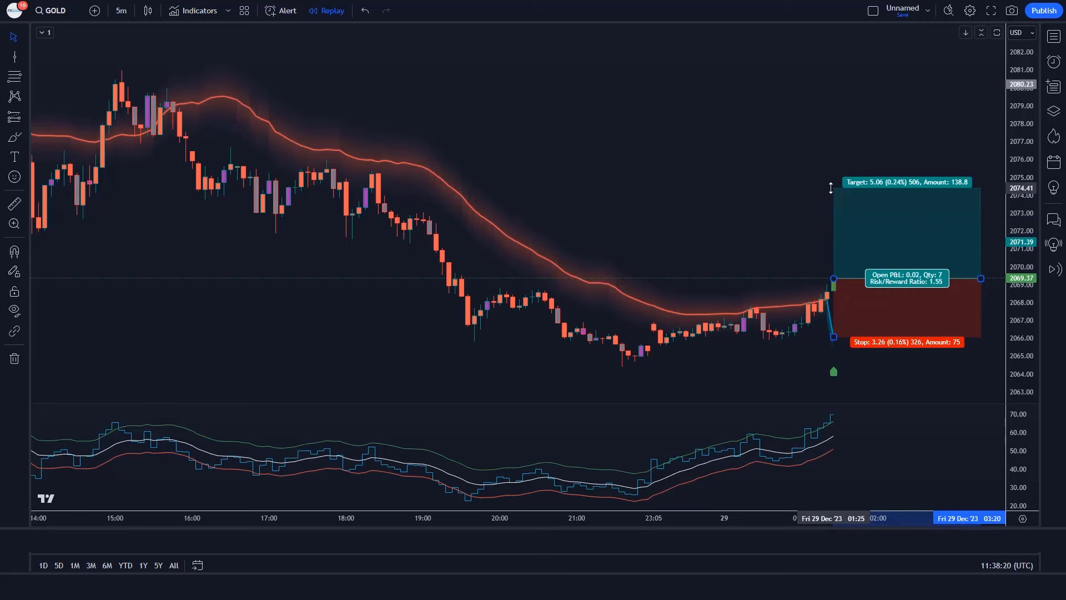
pyautogui.moveTo(831, 190); pyautogui.dragTo(832, 194)
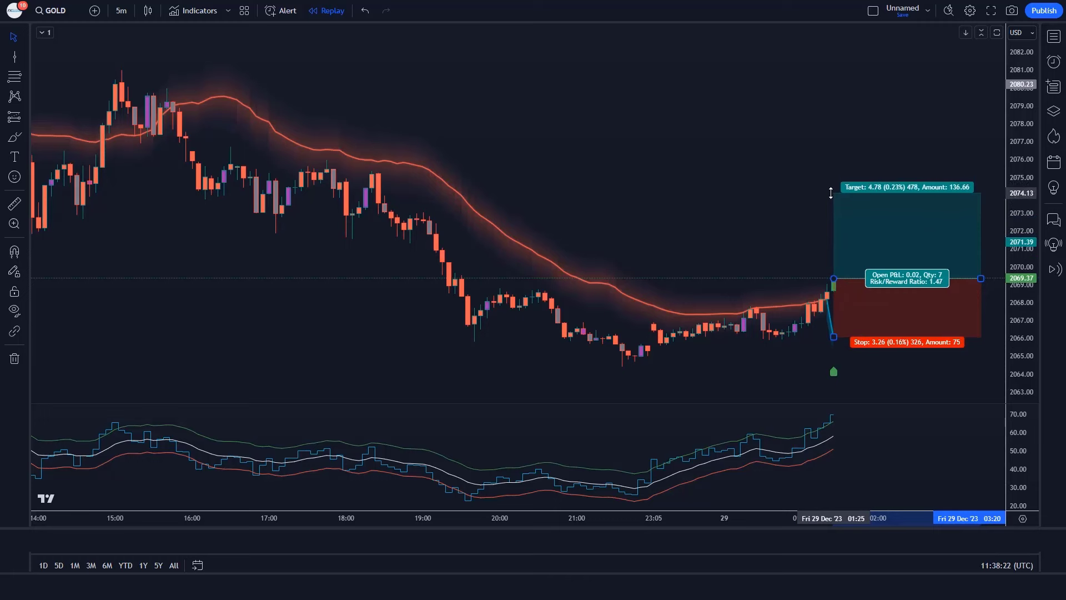
pyautogui.click(724, 187)
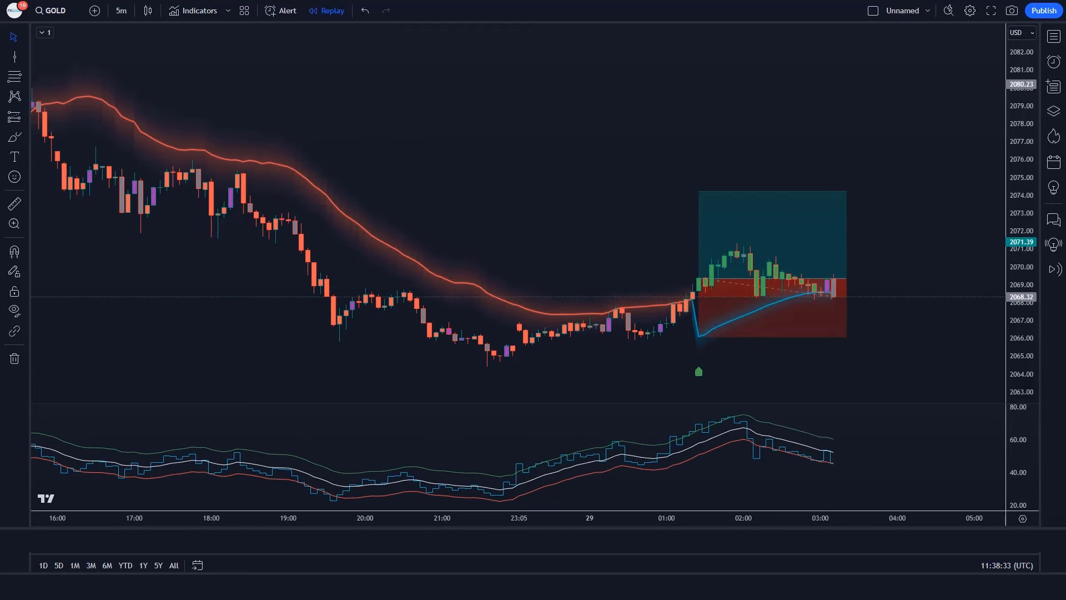
pyautogui.click(896, 277)
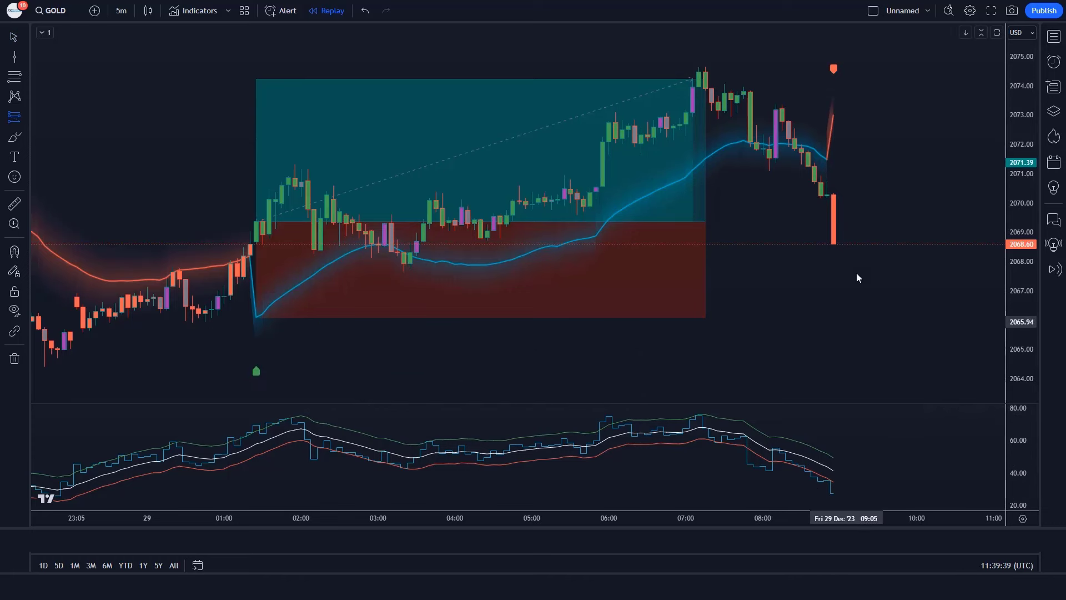
# Place a short on the latest candle, stop near 2073 and lower target, then trim the box width
pyautogui.click(832, 243)
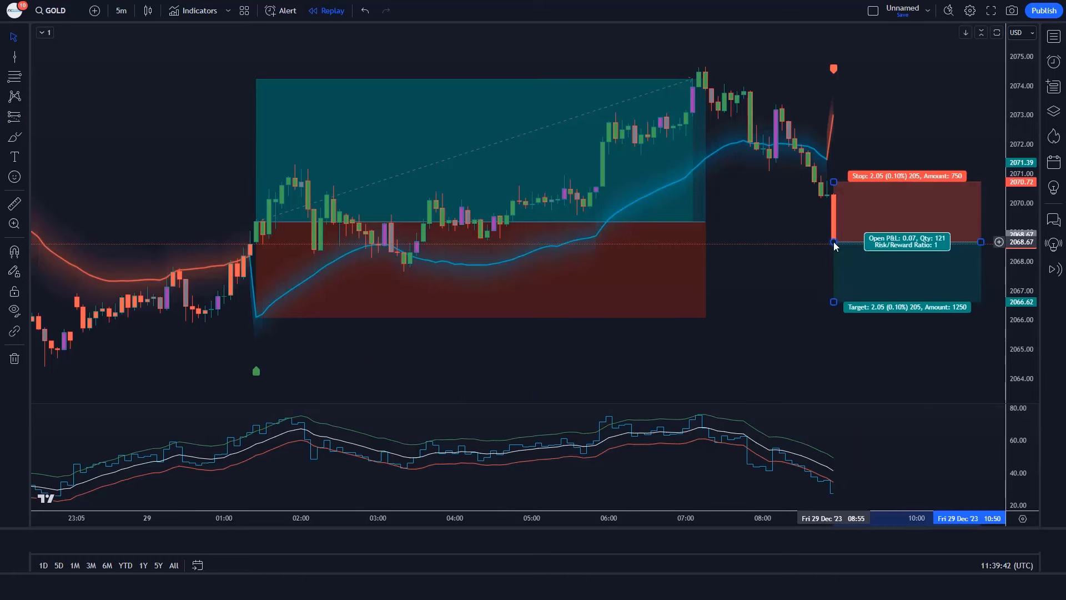
pyautogui.moveTo(838, 188); pyautogui.dragTo(859, 118)
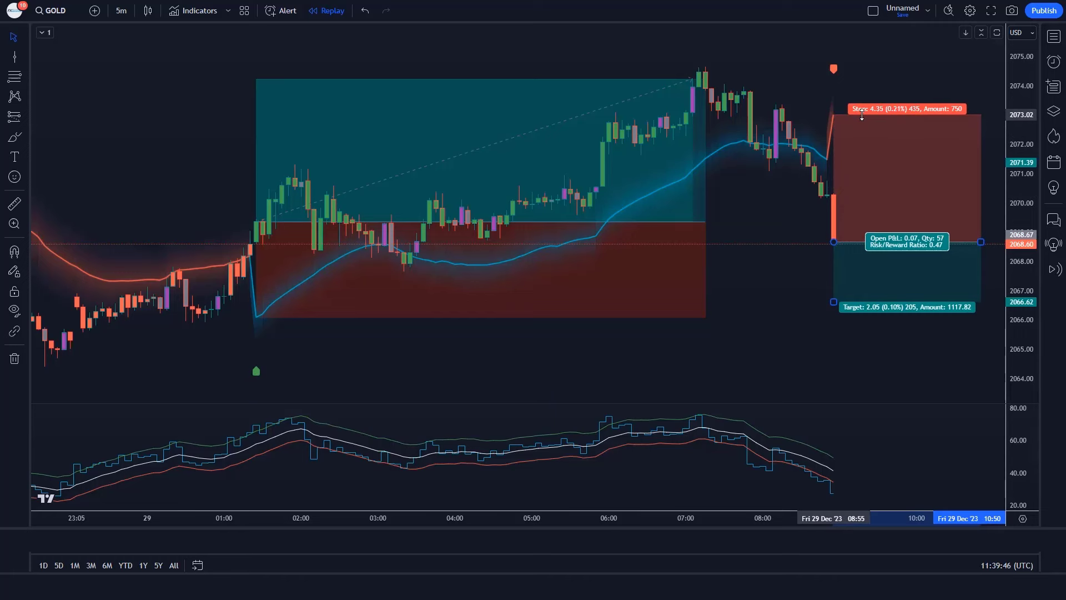
pyautogui.moveTo(834, 303); pyautogui.dragTo(836, 412)
pyautogui.click(745, 347)
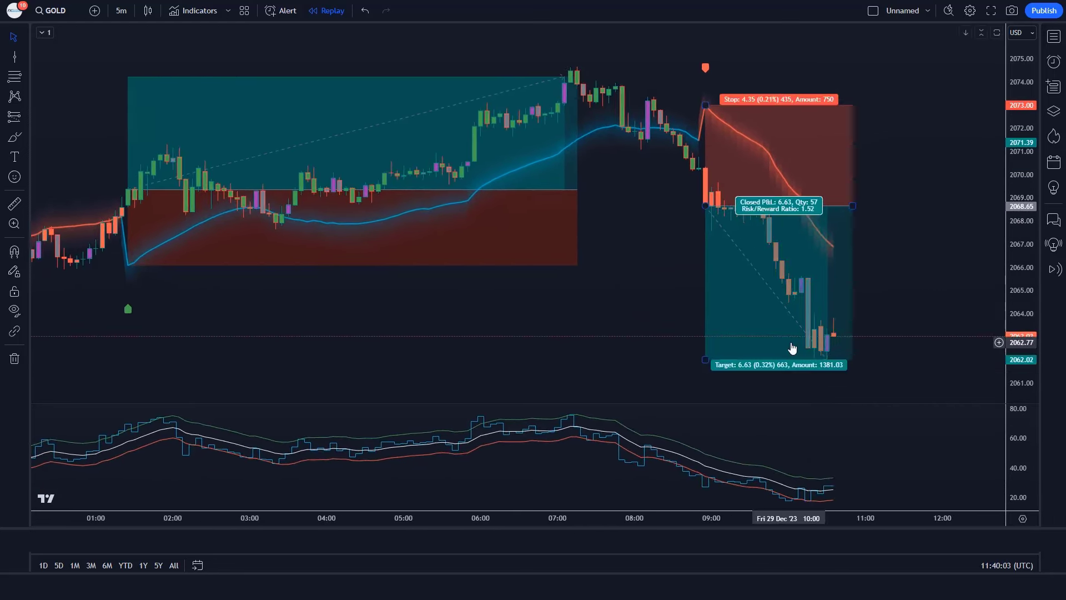
pyautogui.moveTo(834, 207); pyautogui.dragTo(830, 206)
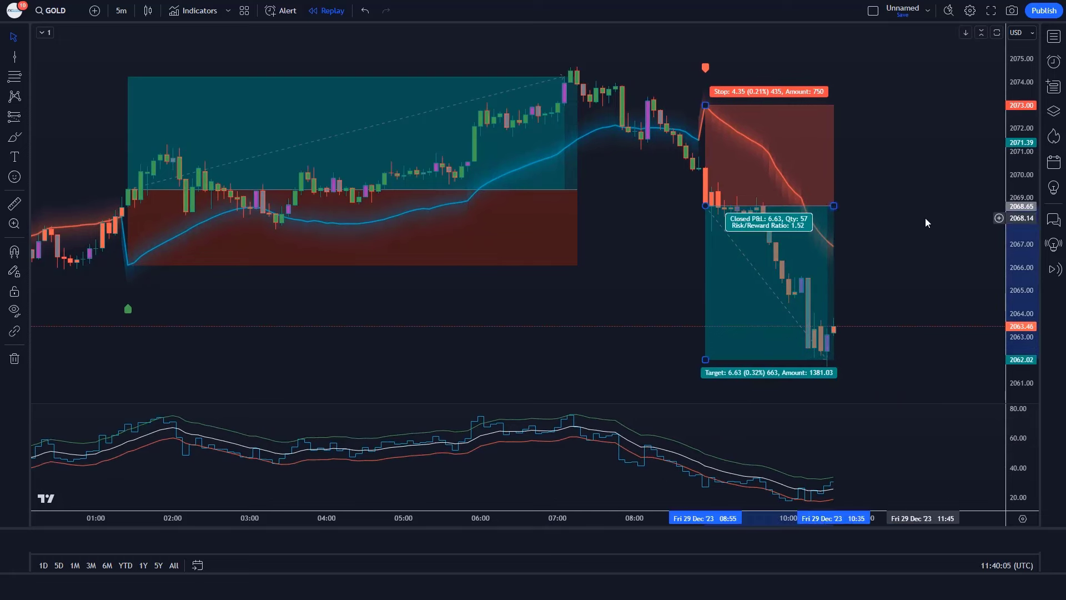
pyautogui.click(925, 218)
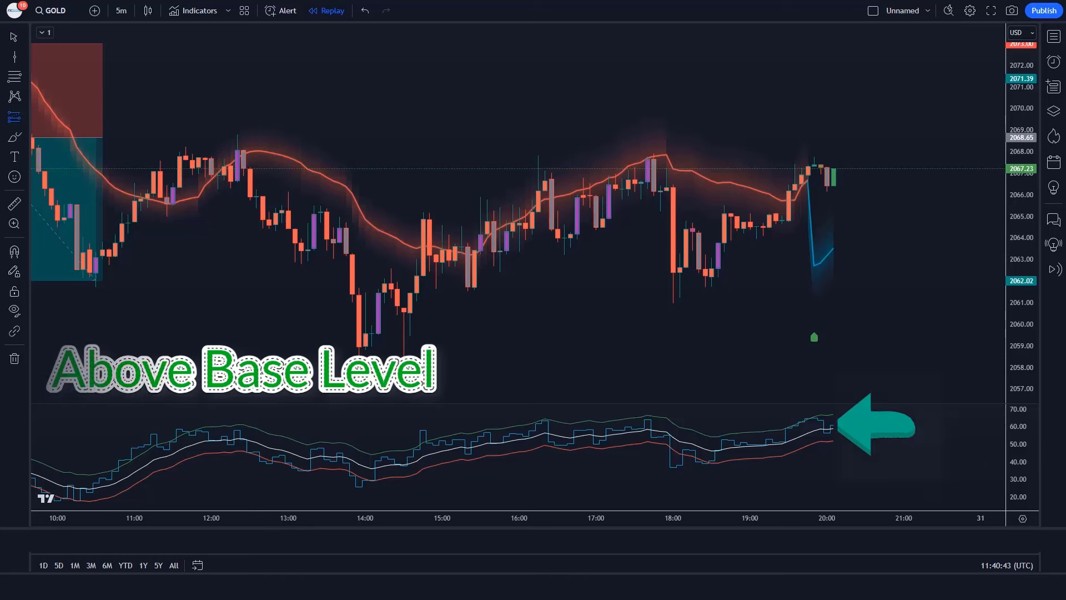
# Place a long with stop near 2063.5 and target 2072.93, then narrow the stopped-out box
pyautogui.click(835, 174)
pyautogui.moveTo(834, 216); pyautogui.dragTo(854, 247)
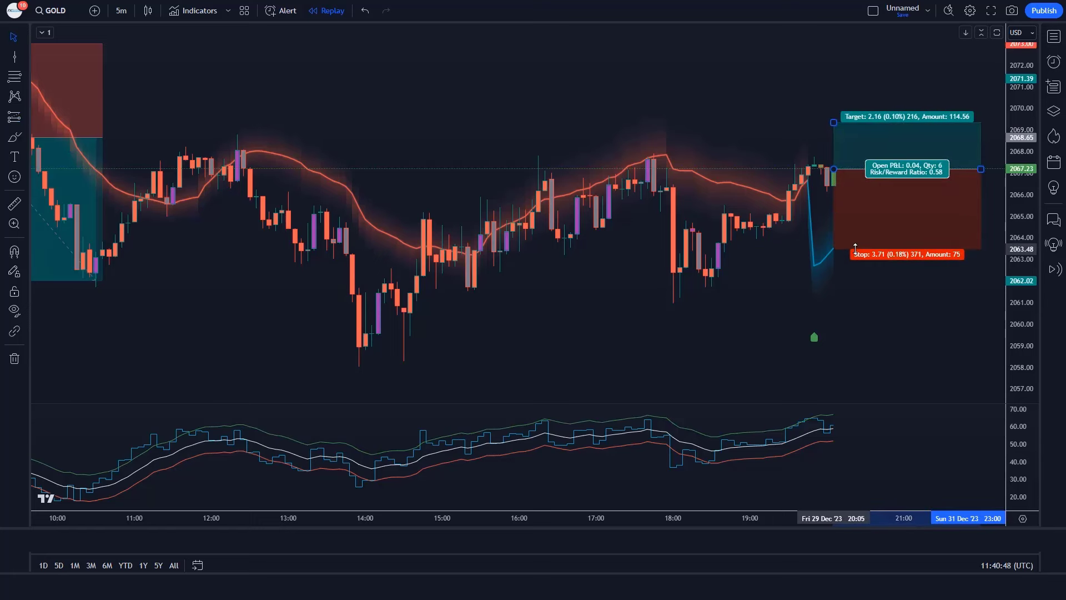
pyautogui.moveTo(833, 123); pyautogui.dragTo(829, 45)
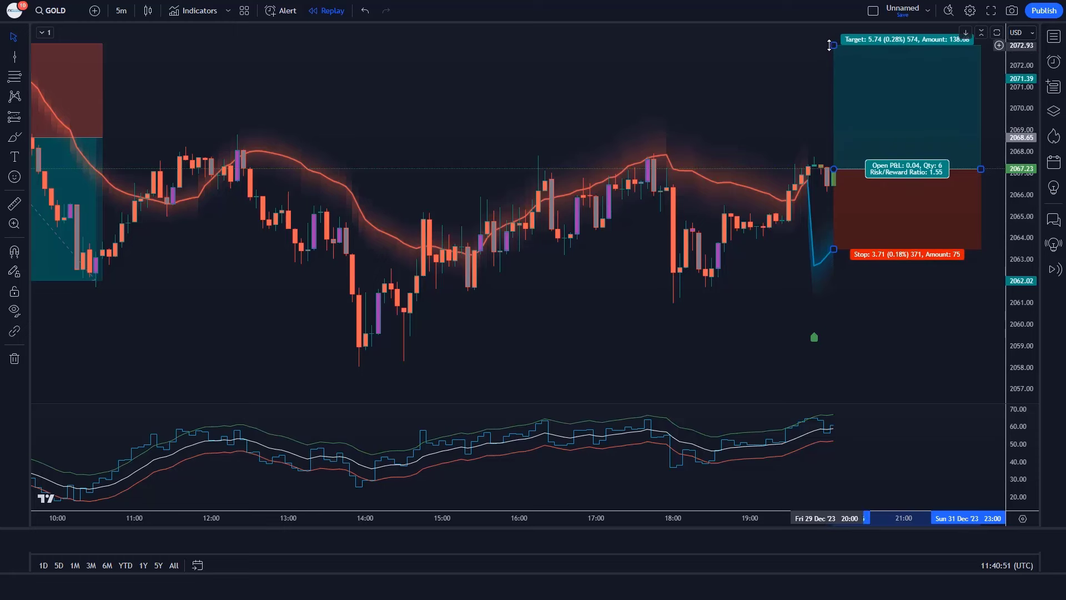
pyautogui.click(757, 100)
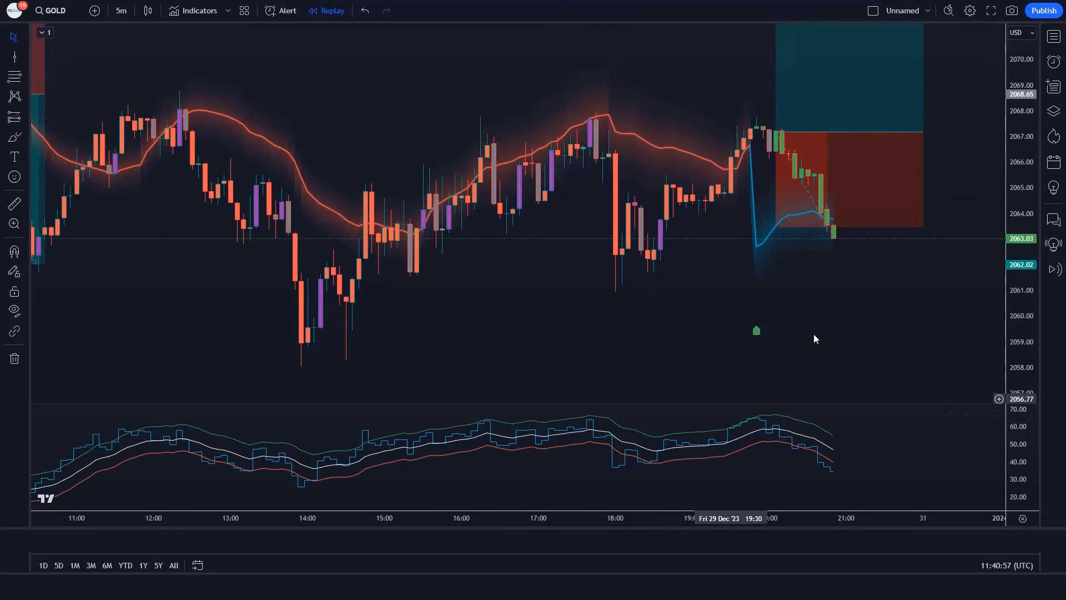
pyautogui.moveTo(902, 136); pyautogui.dragTo(837, 142)
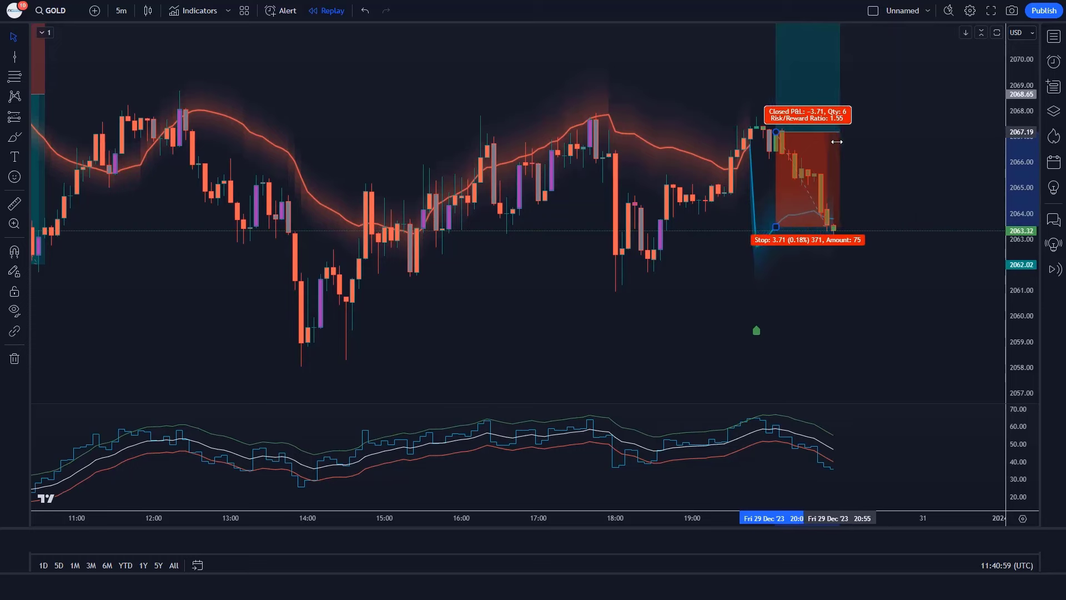
pyautogui.click(887, 159)
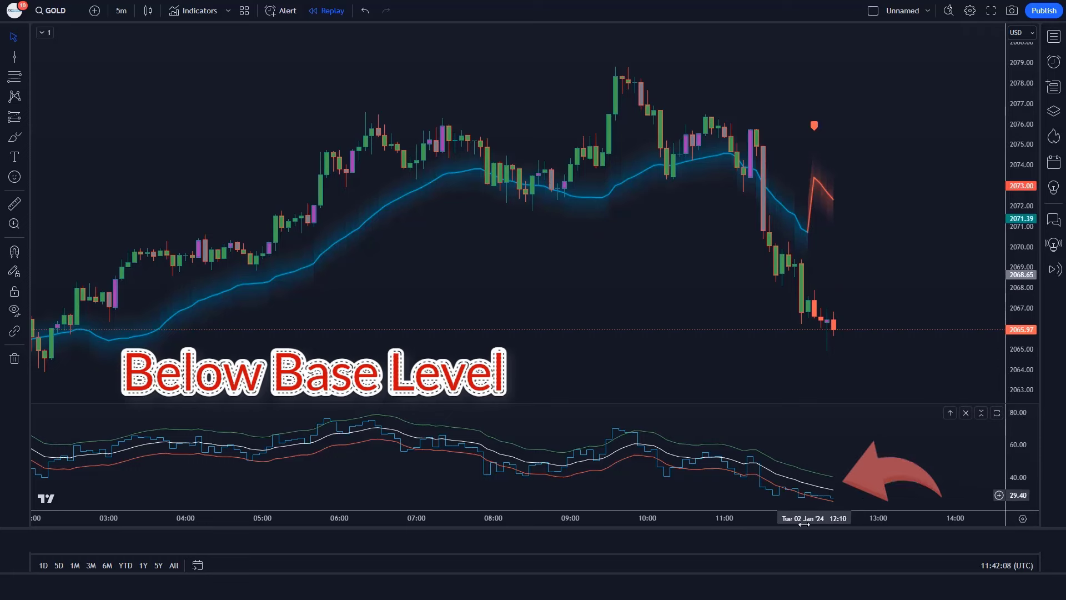
# Place a short at 2066.69 with stop near 2073.4 and target pushed below the pane
pyautogui.hotkey('alt', 'f')
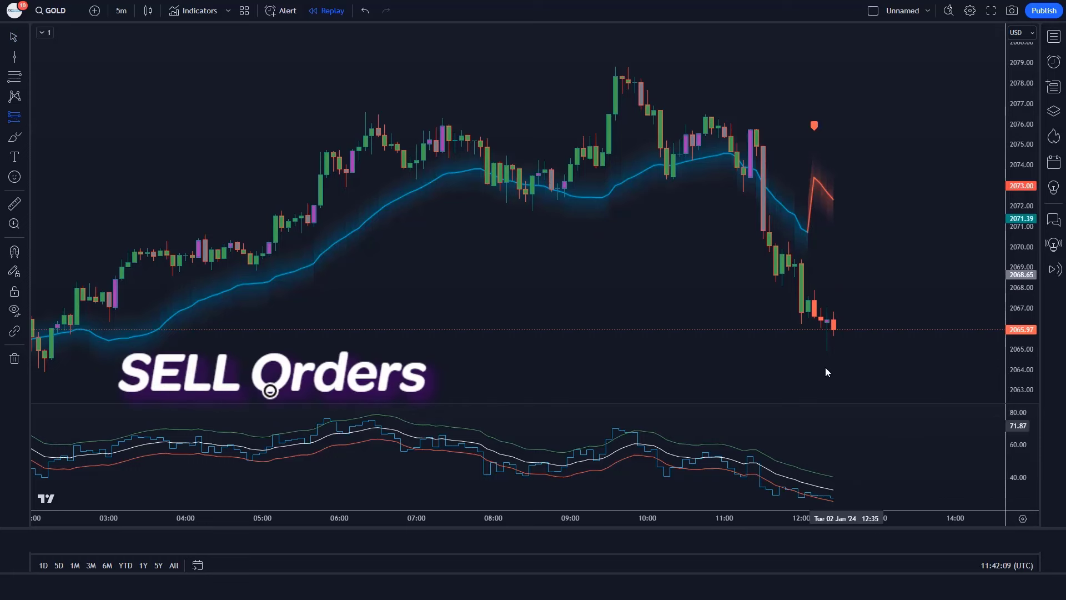
pyautogui.click(815, 316)
pyautogui.moveTo(815, 254); pyautogui.dragTo(836, 176)
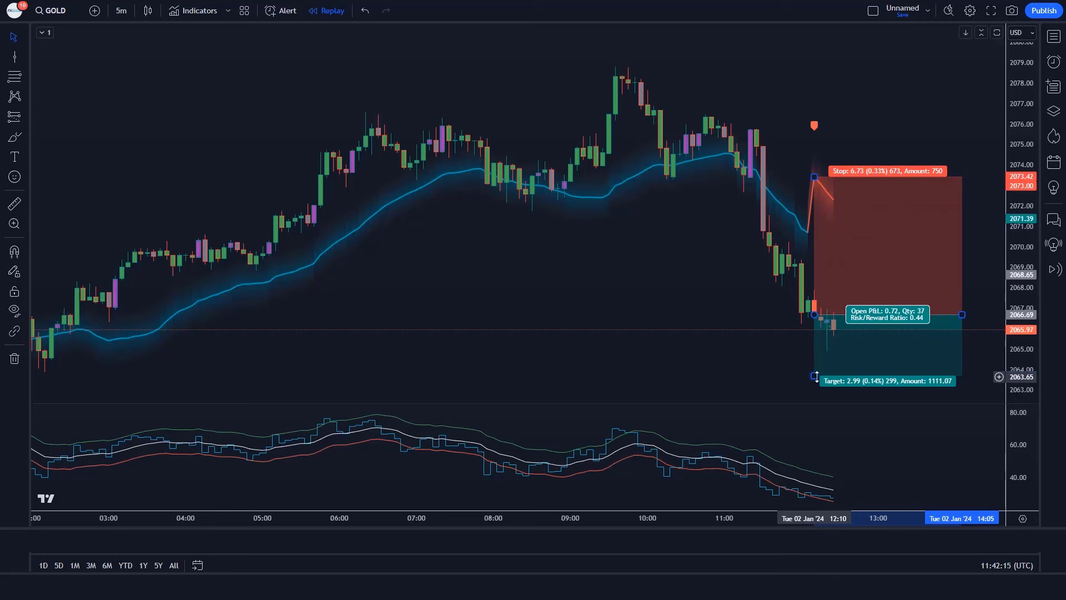
pyautogui.moveTo(814, 377); pyautogui.dragTo(814, 435)
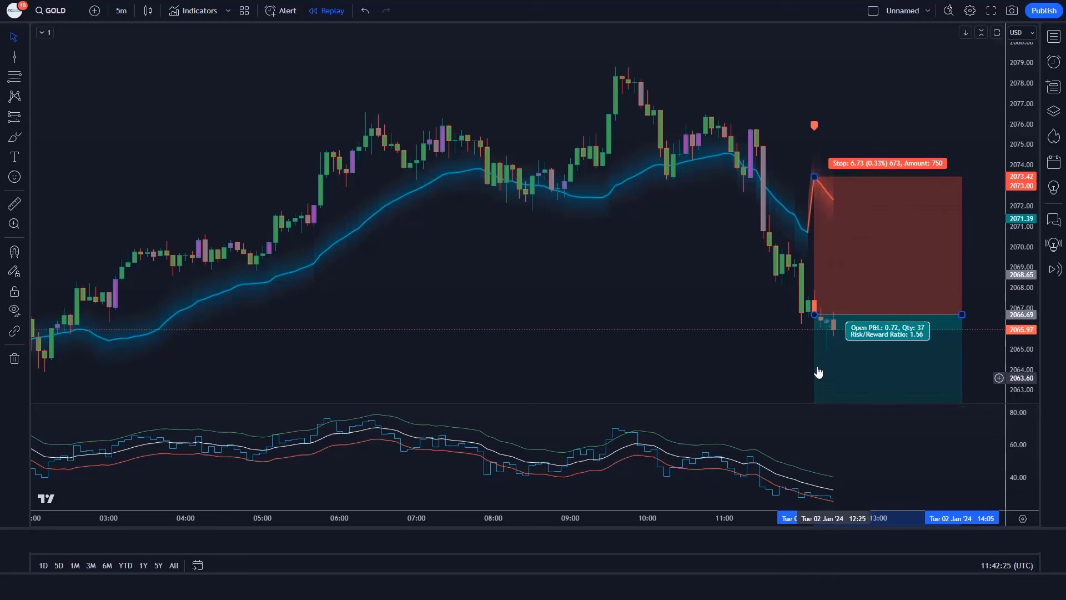
pyautogui.click(711, 347)
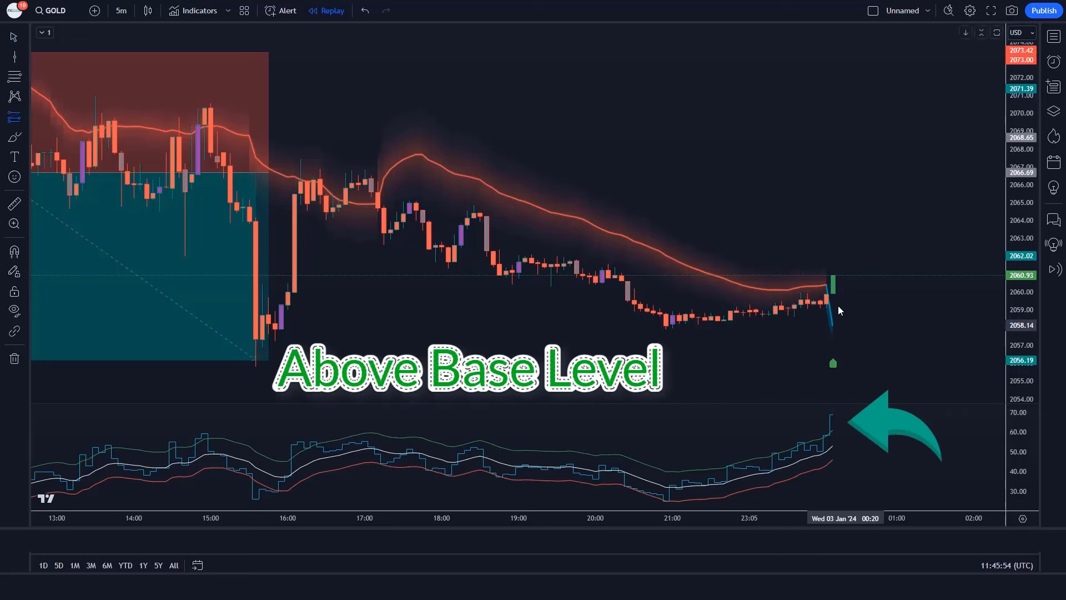
# Place a long position on the latest candle with stop near 2058 and target near 2065
pyautogui.click(832, 275)
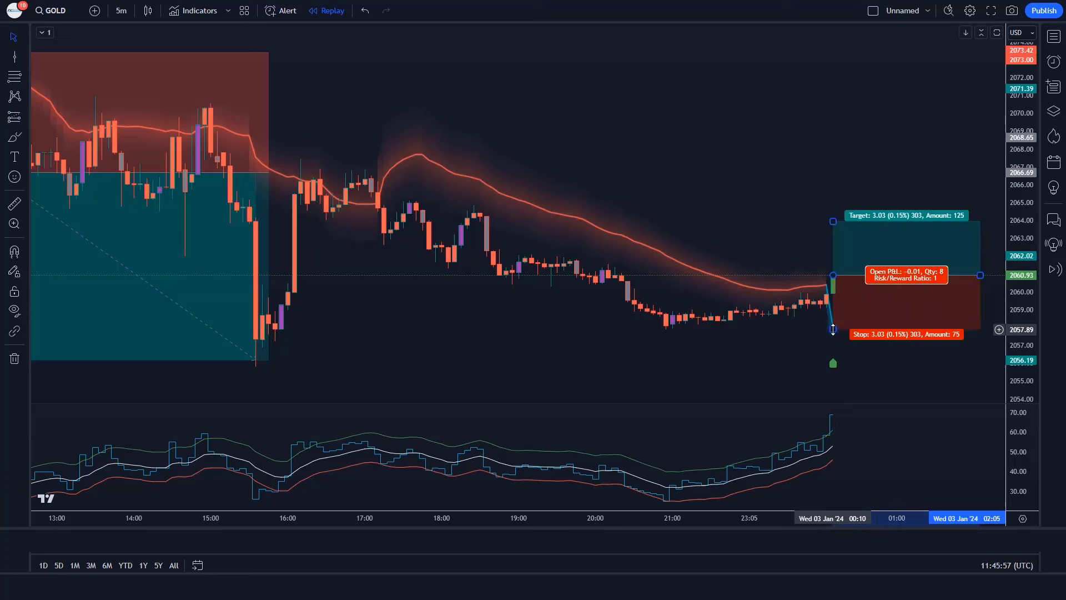
pyautogui.moveTo(833, 330); pyautogui.dragTo(851, 325)
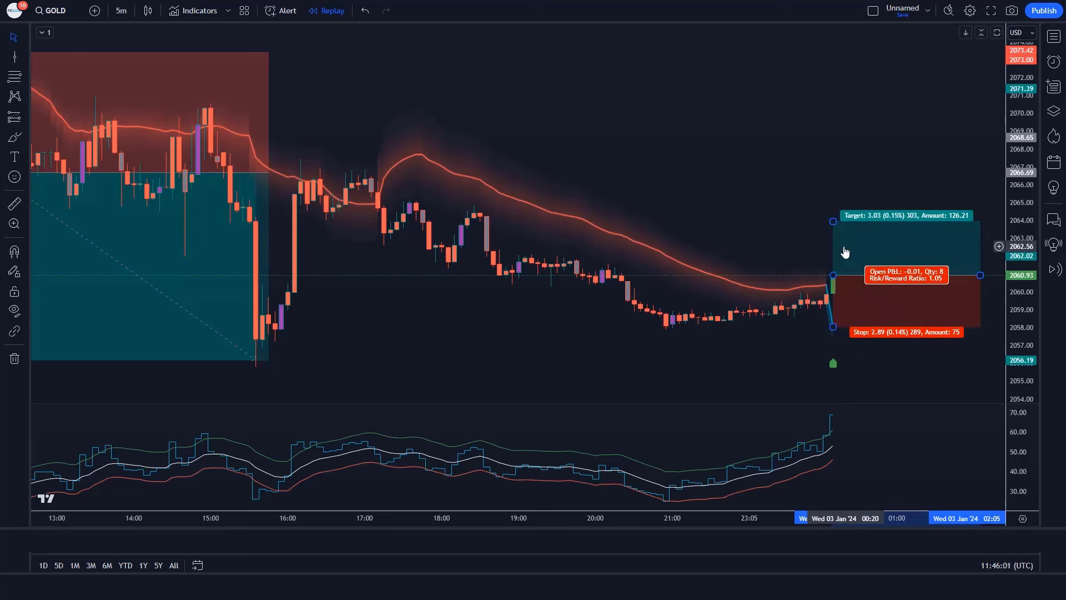
pyautogui.moveTo(834, 221); pyautogui.dragTo(833, 198)
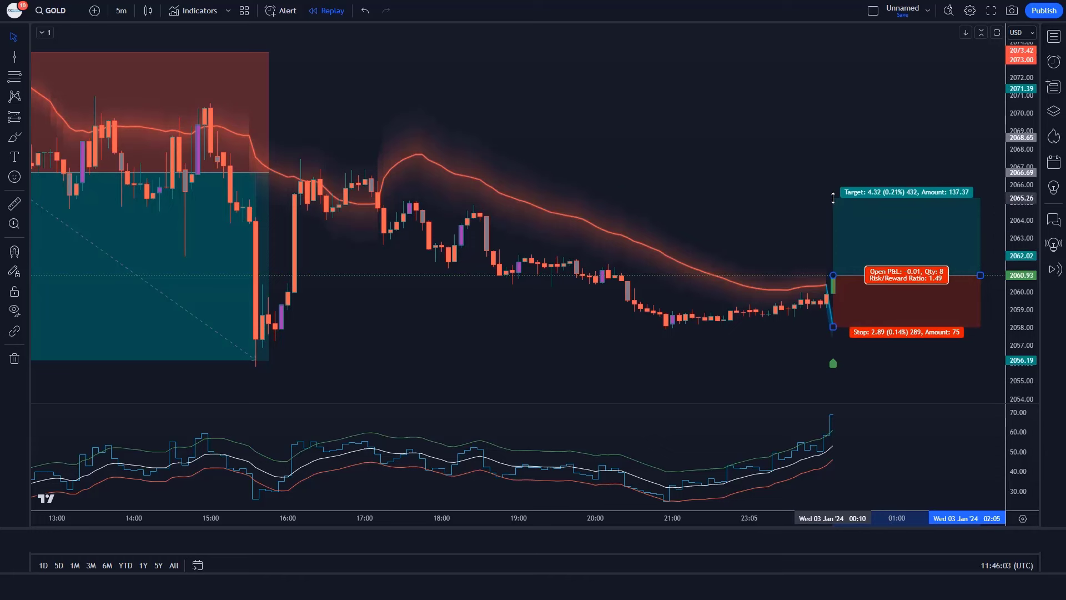
pyautogui.click(688, 485)
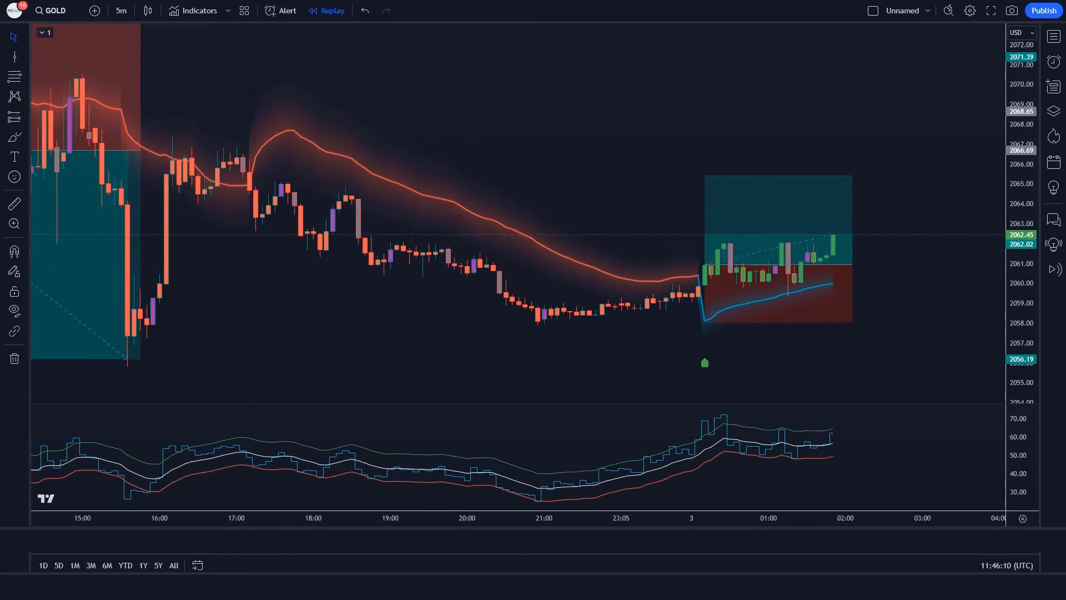
# Adjust the long position box width, stretching it right then narrowing it back
pyautogui.moveTo(839, 264); pyautogui.dragTo(1005, 264)
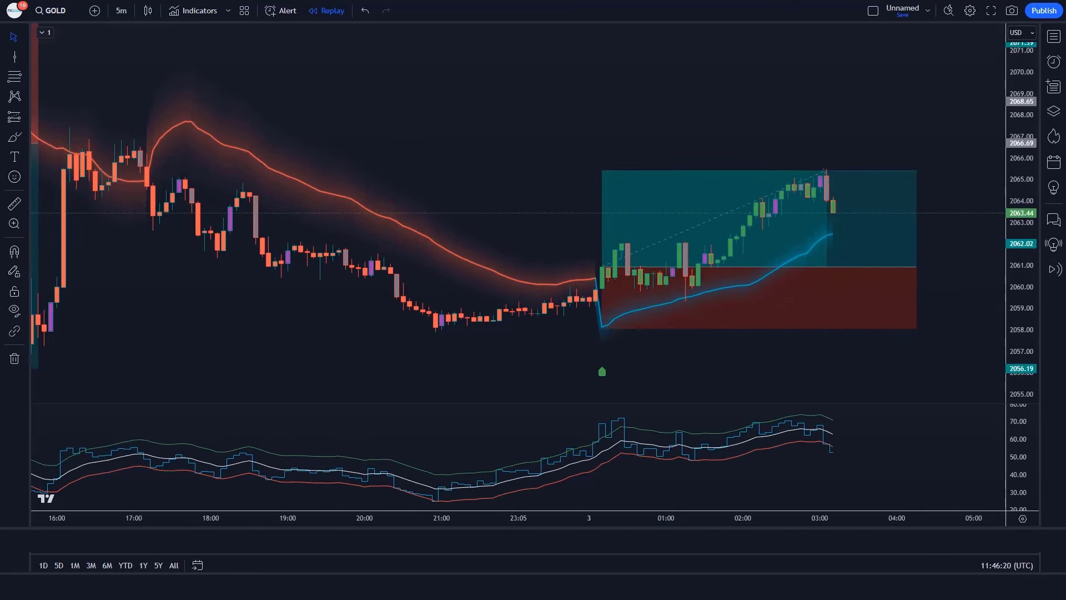
pyautogui.moveTo(916, 269); pyautogui.dragTo(836, 270)
pyautogui.click(888, 281)
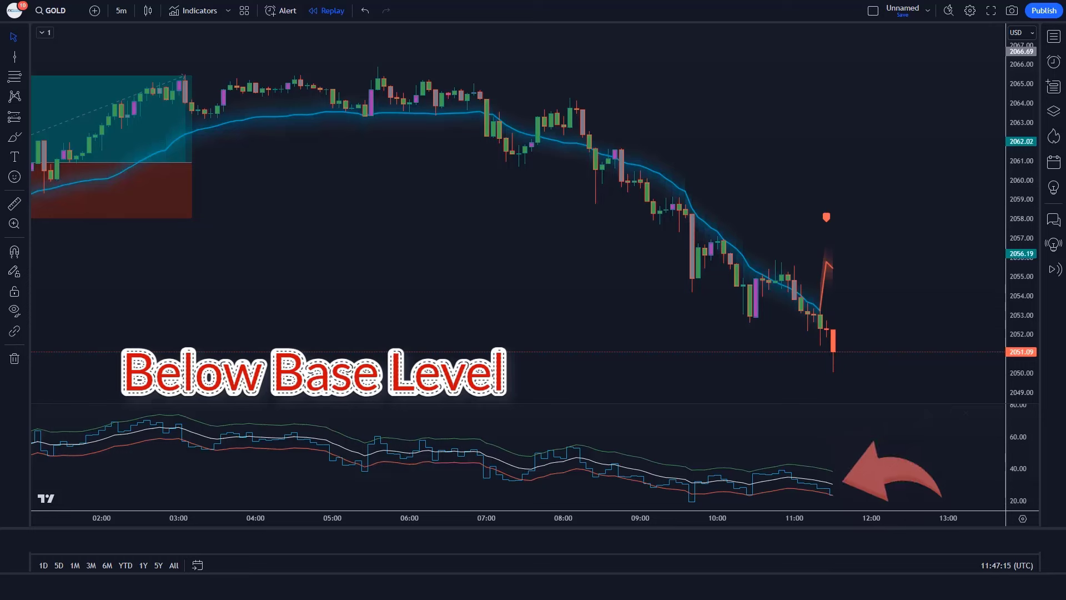
# Place a short position on the latest candle at 2051.09 with its stop raised to 2055.45
pyautogui.hotkey('alt', 'f')
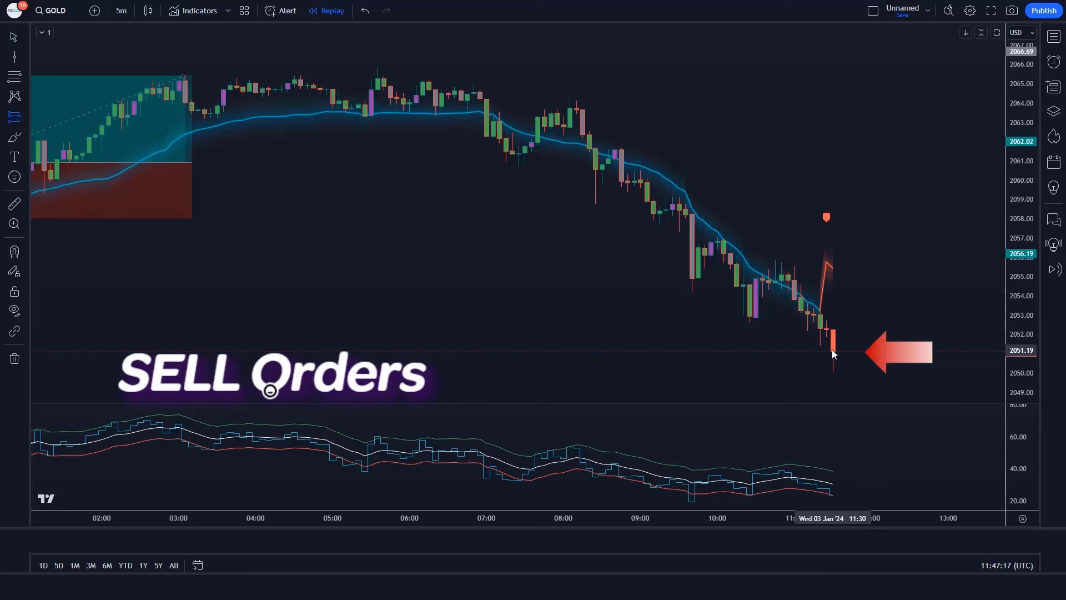
pyautogui.click(832, 349)
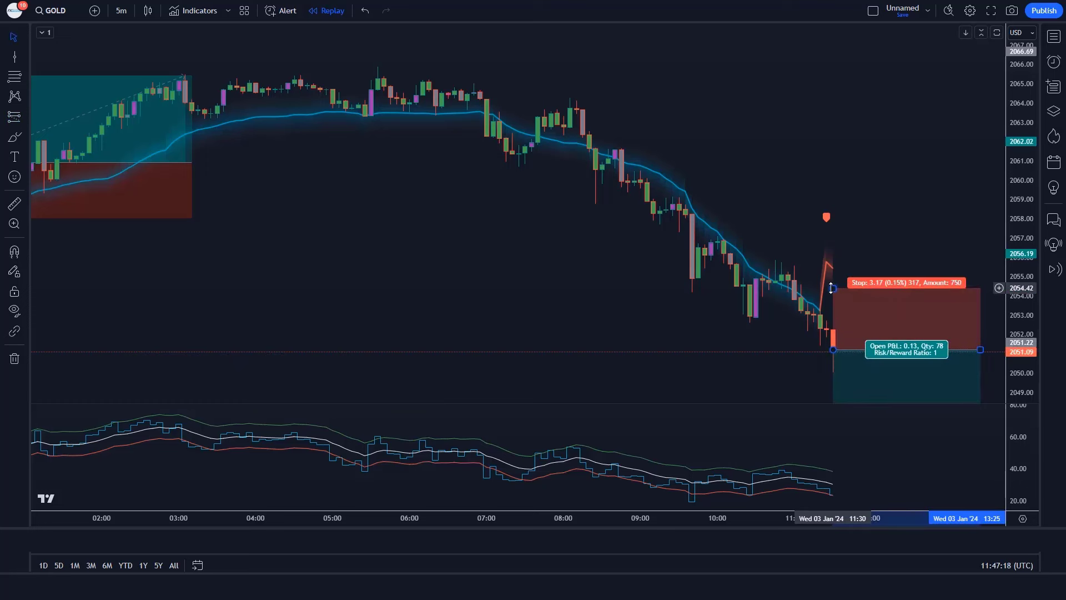
pyautogui.moveTo(832, 288); pyautogui.dragTo(848, 271)
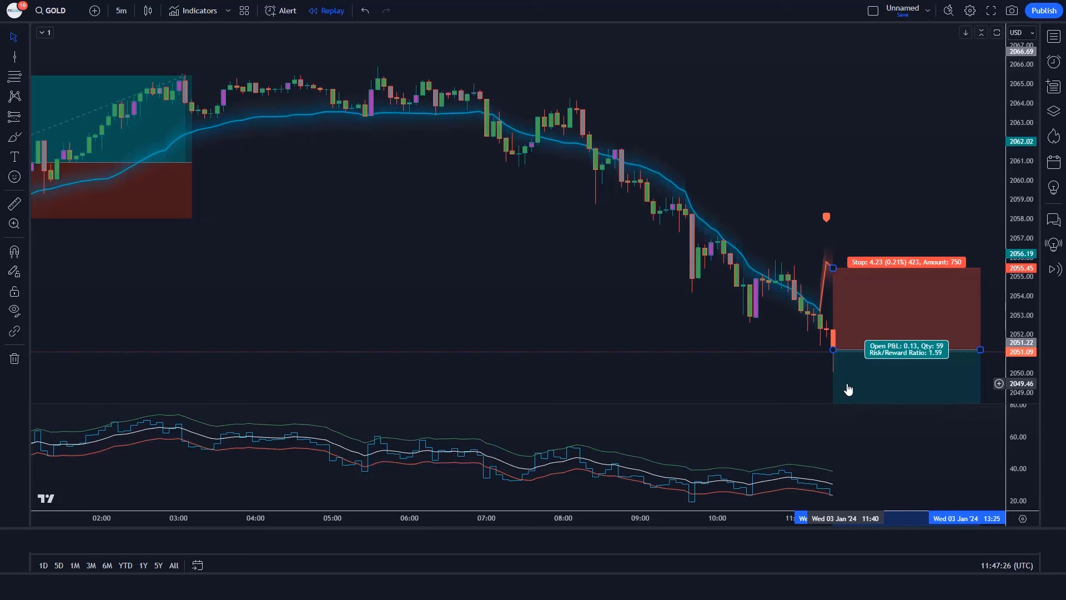
pyautogui.click(745, 381)
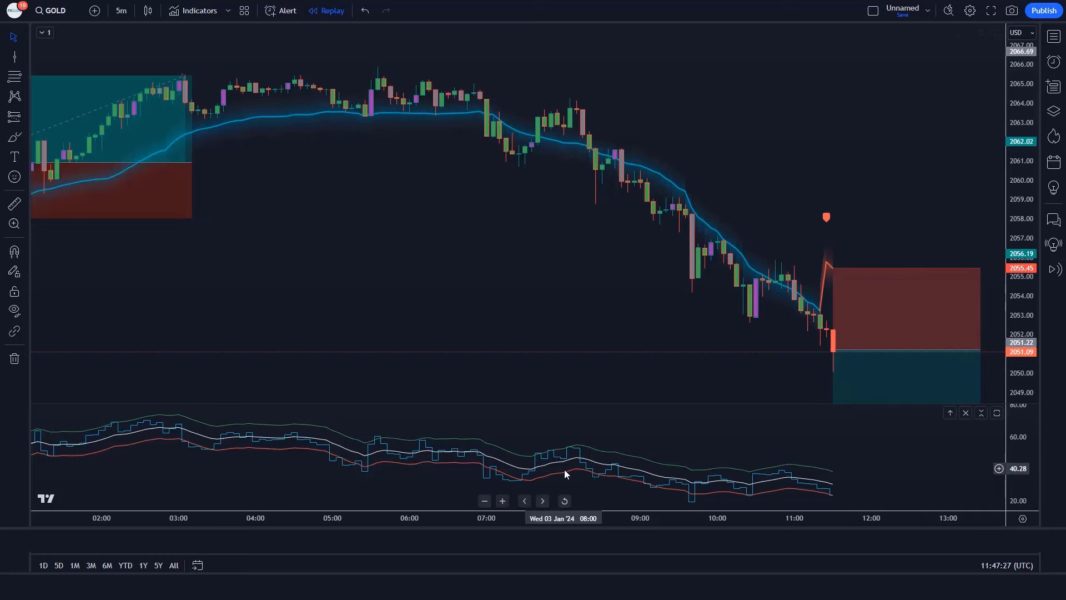